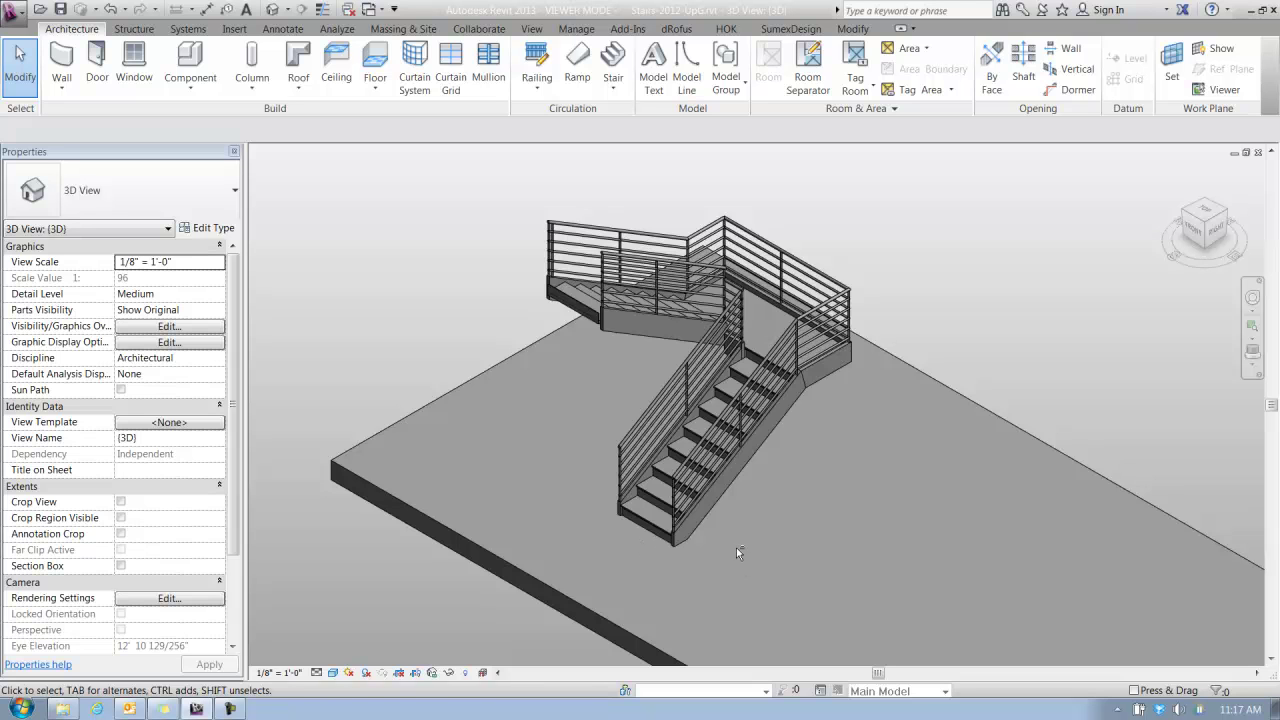
- Orbit and zoom the 3D stair view, with the View tab commands shown
middle_click_drag(735, 551, 726, 508, "shift")
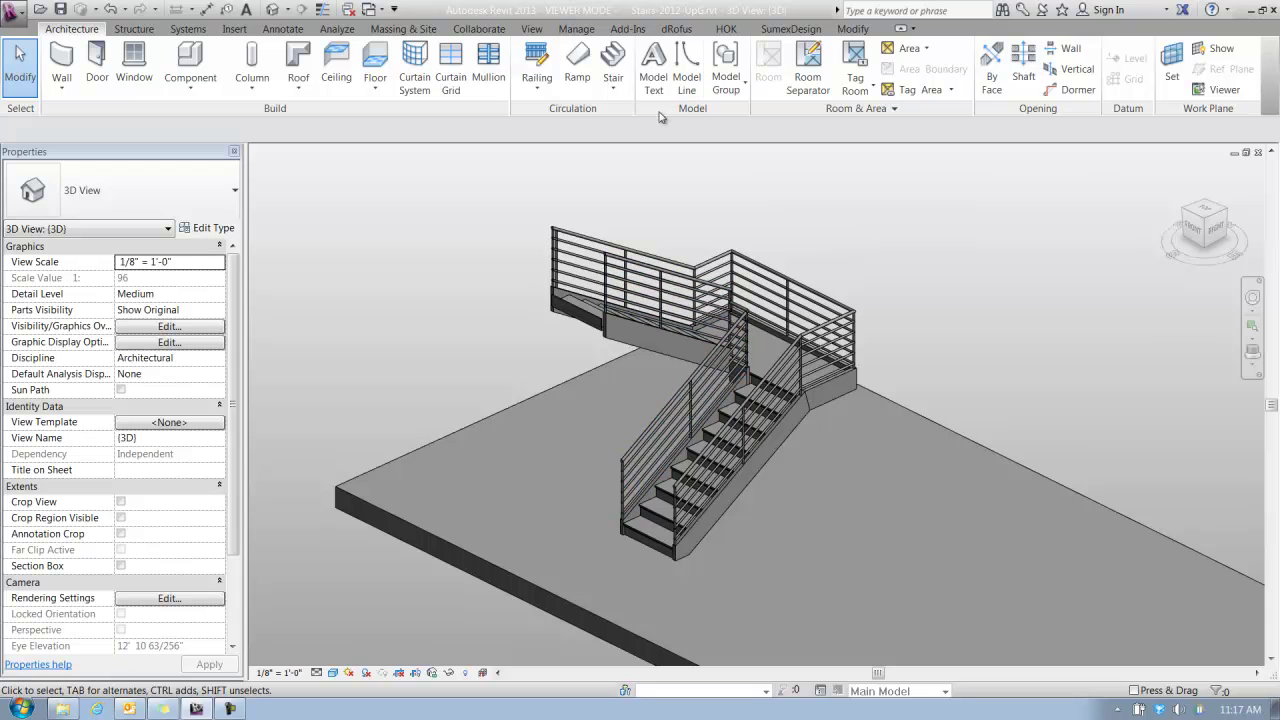
left_click(535, 31)
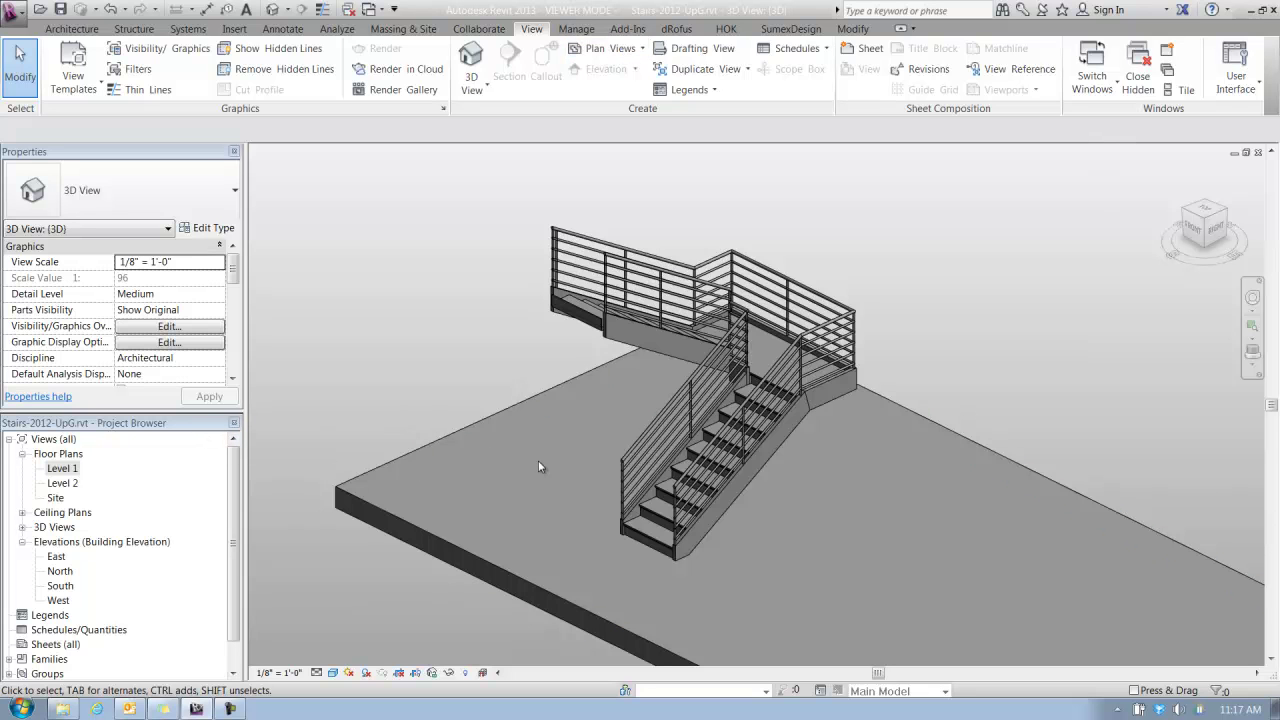
scroll(635, 523, "up", 3)
scroll(643, 522, "up", 2)
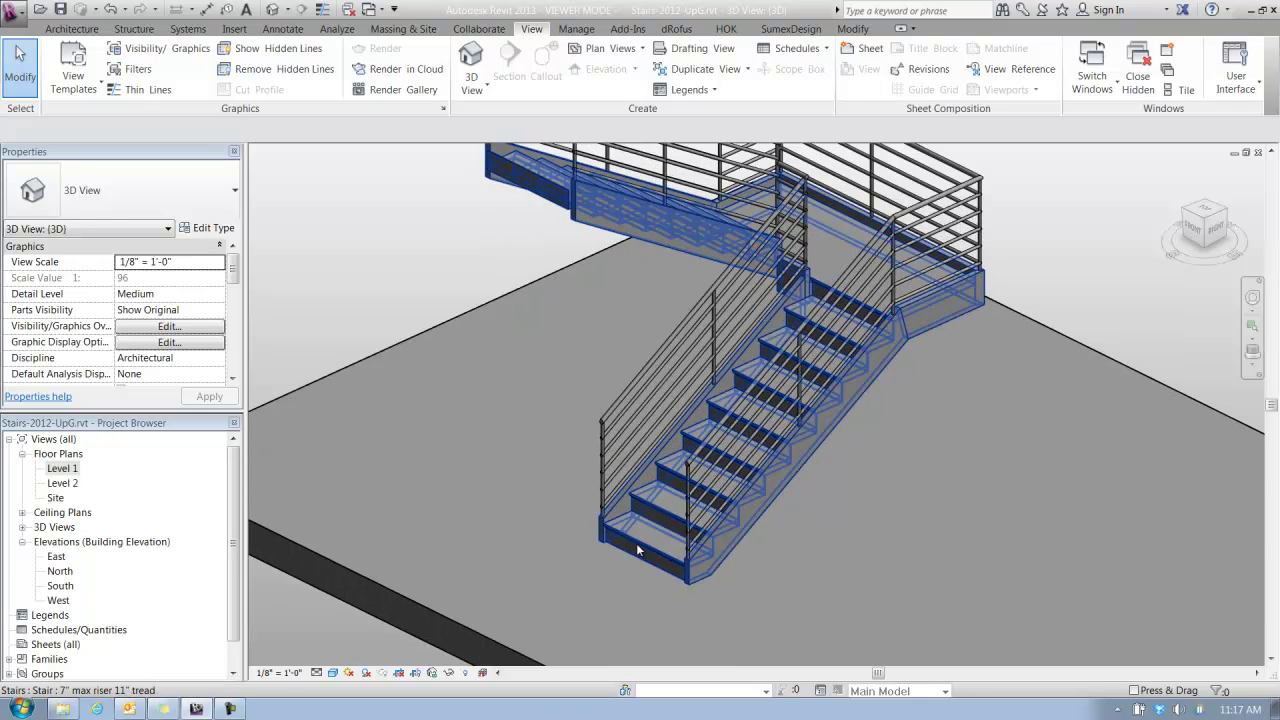
- Select the stair, then its pipe handrail, and undock the Project Browser into a floating window
left_click(636, 543)
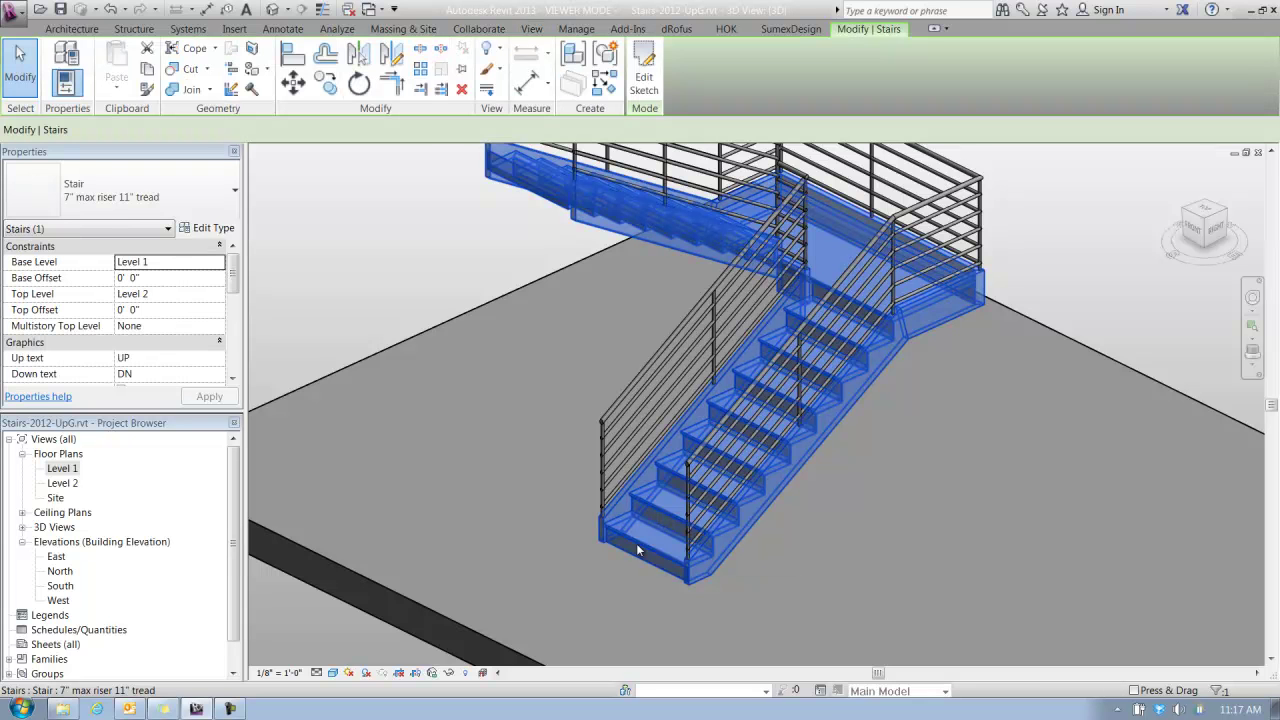
left_click(634, 382)
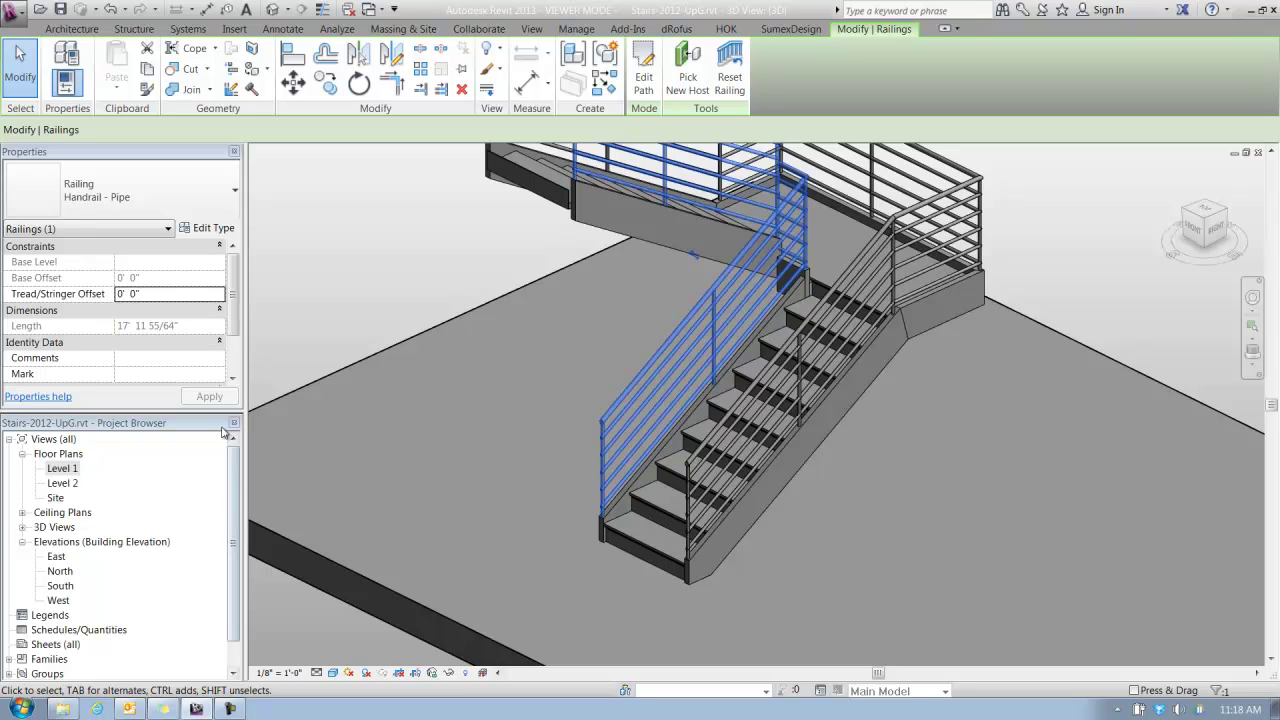
left_click_drag(205, 424, 468, 226)
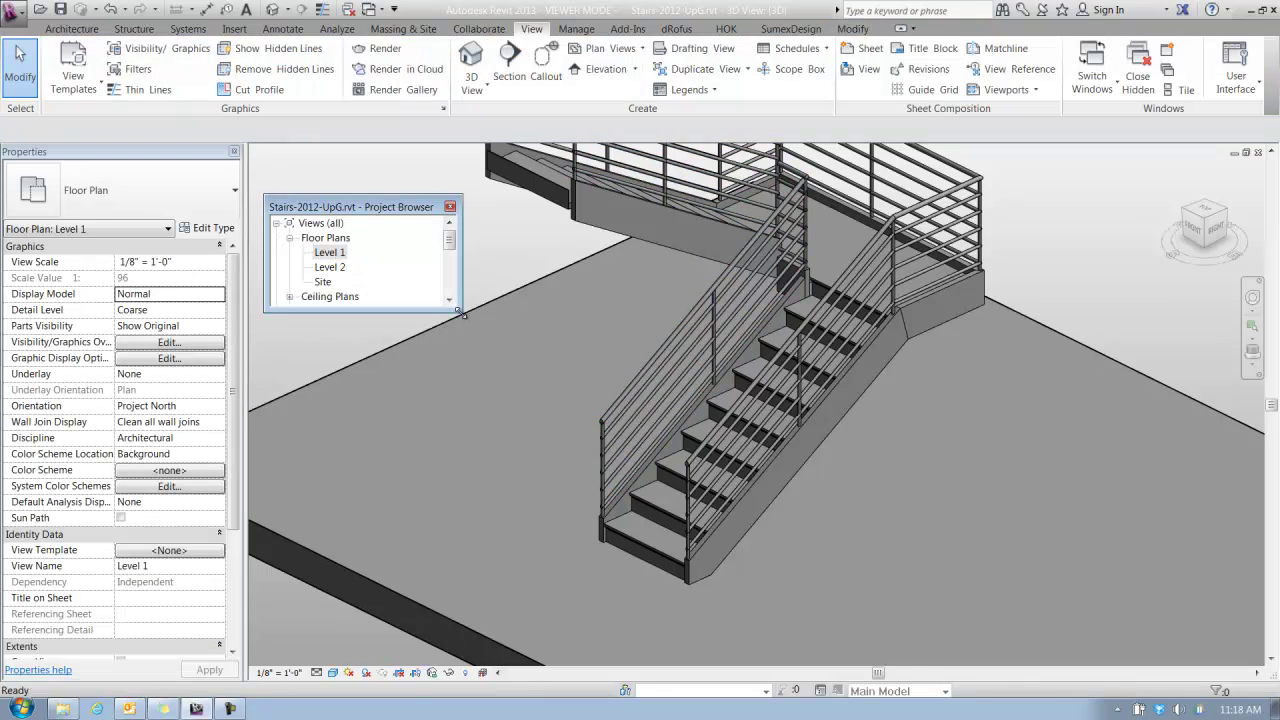
- Enlarge the floating Project Browser and expand Families > Stairs down to the Stair family
left_click_drag(460, 312, 578, 634)
left_click(212, 421)
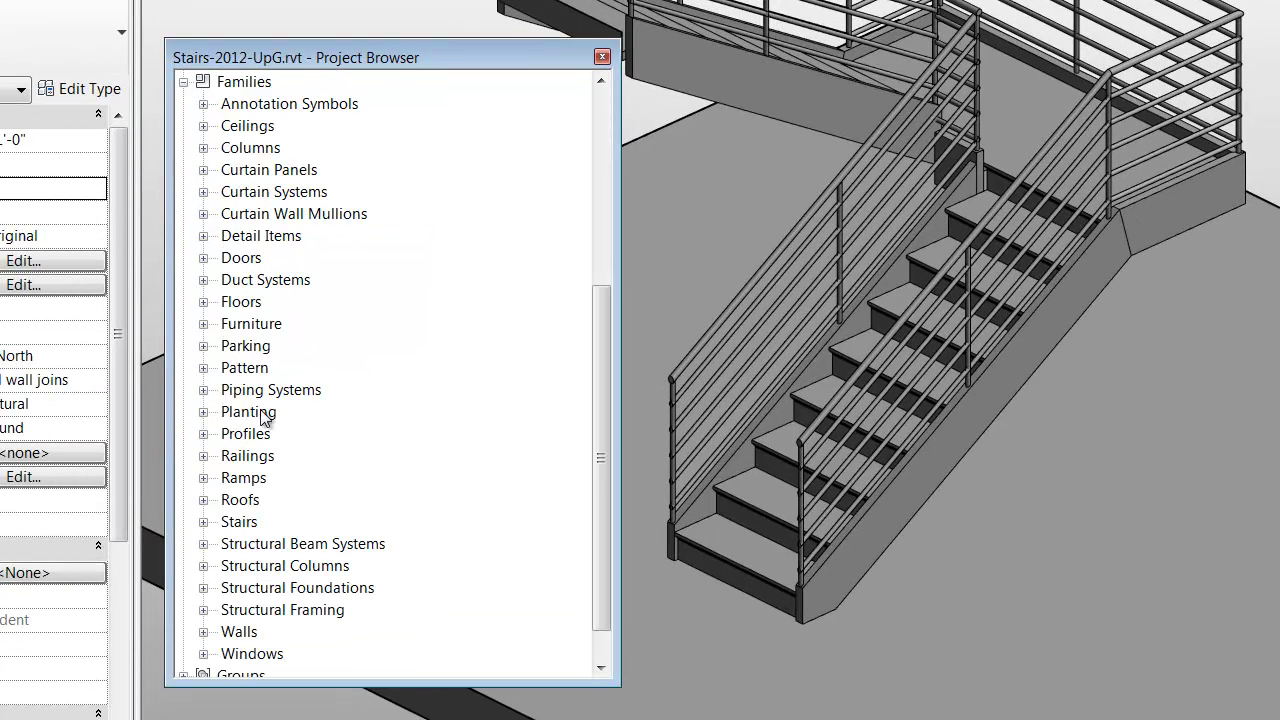
left_click(204, 522)
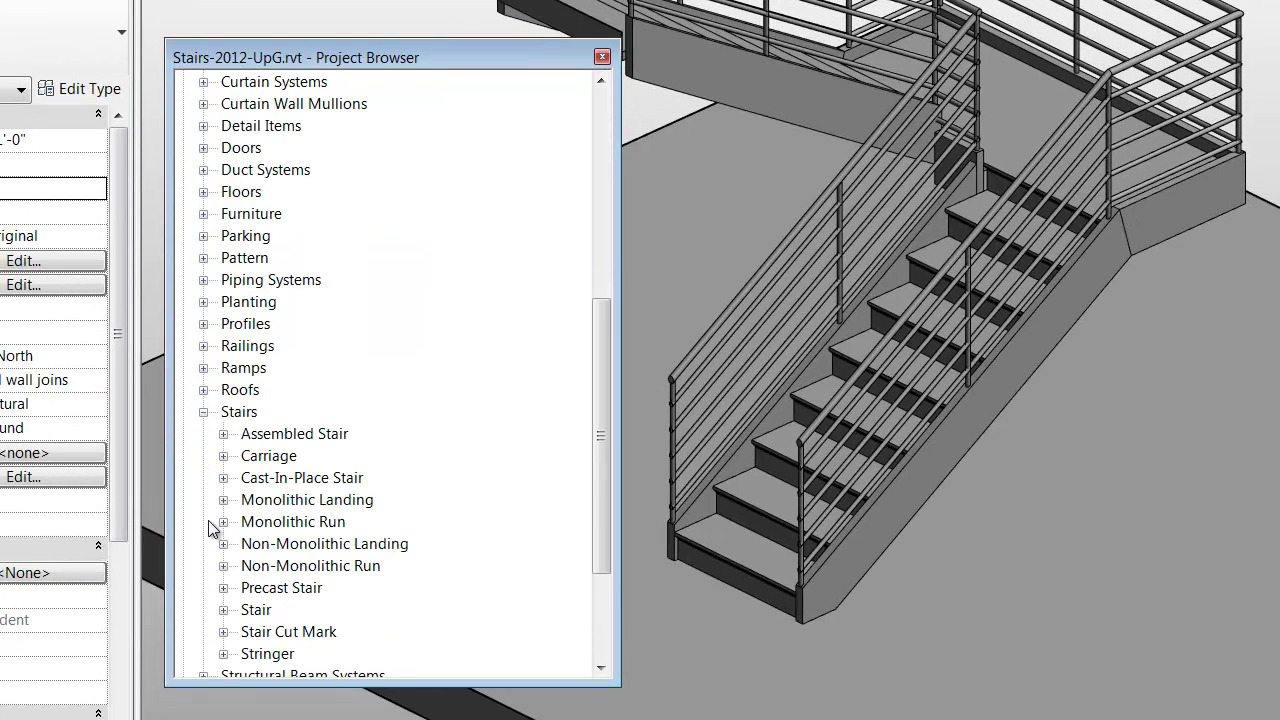
scroll(283, 497, "down", 2)
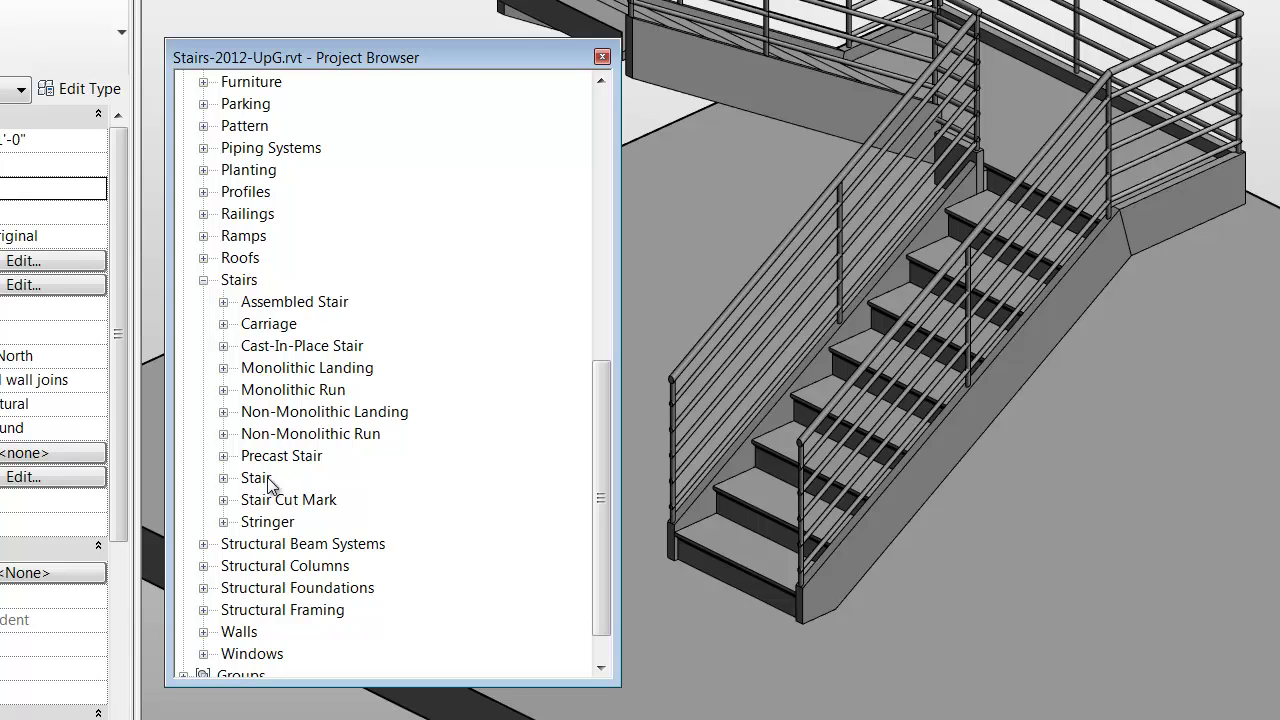
left_click(236, 284)
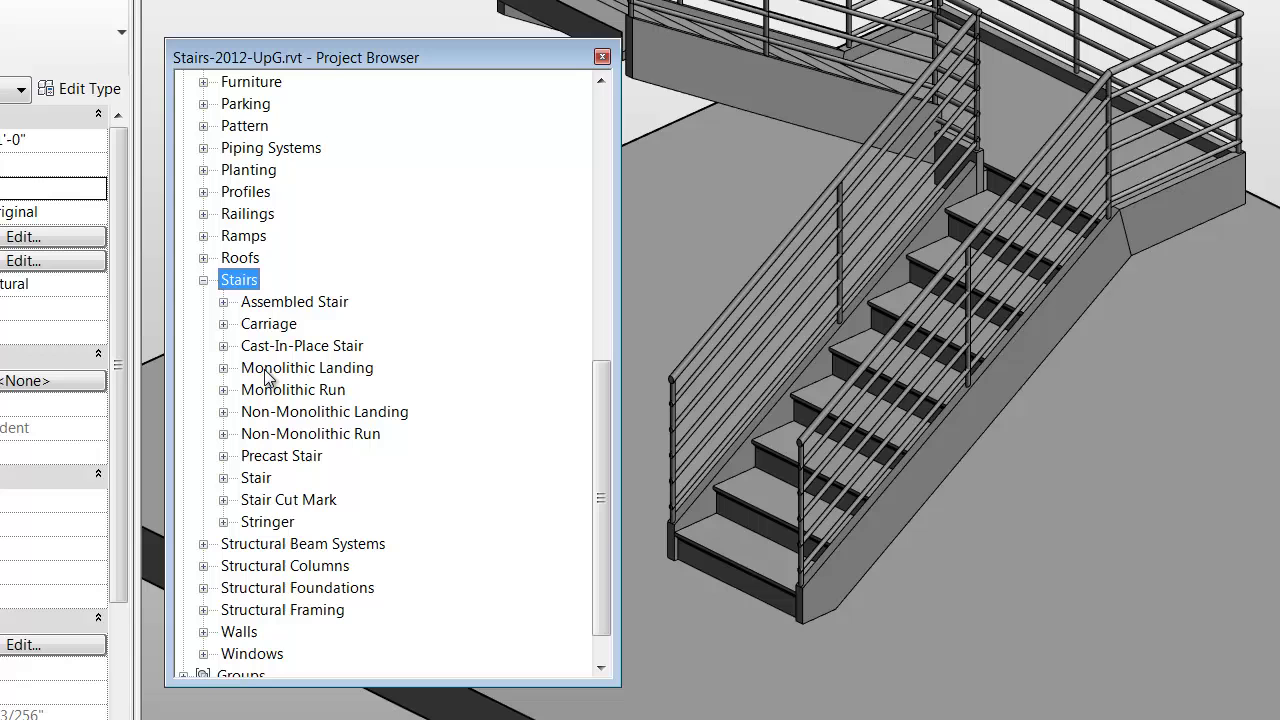
left_click(257, 480)
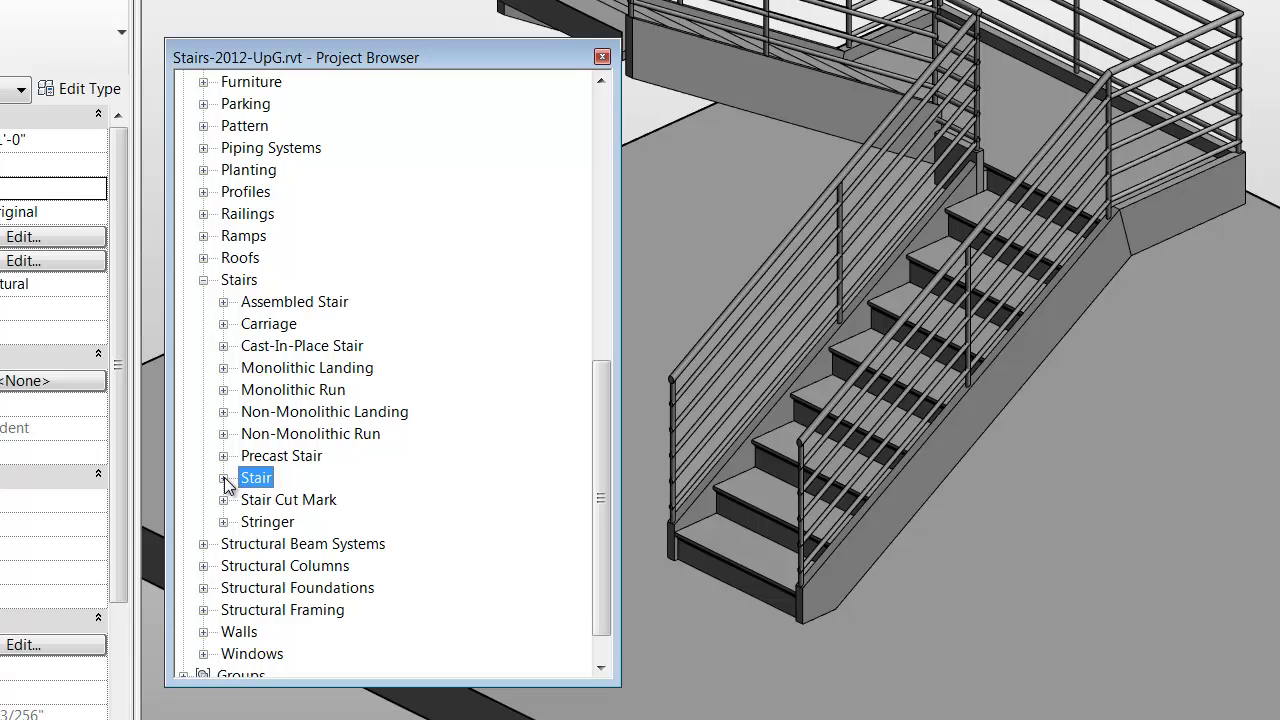
- Expand the Stair family, select its 7" max riser 11" tread type, then select and deselect the 3D stair
left_click(224, 478)
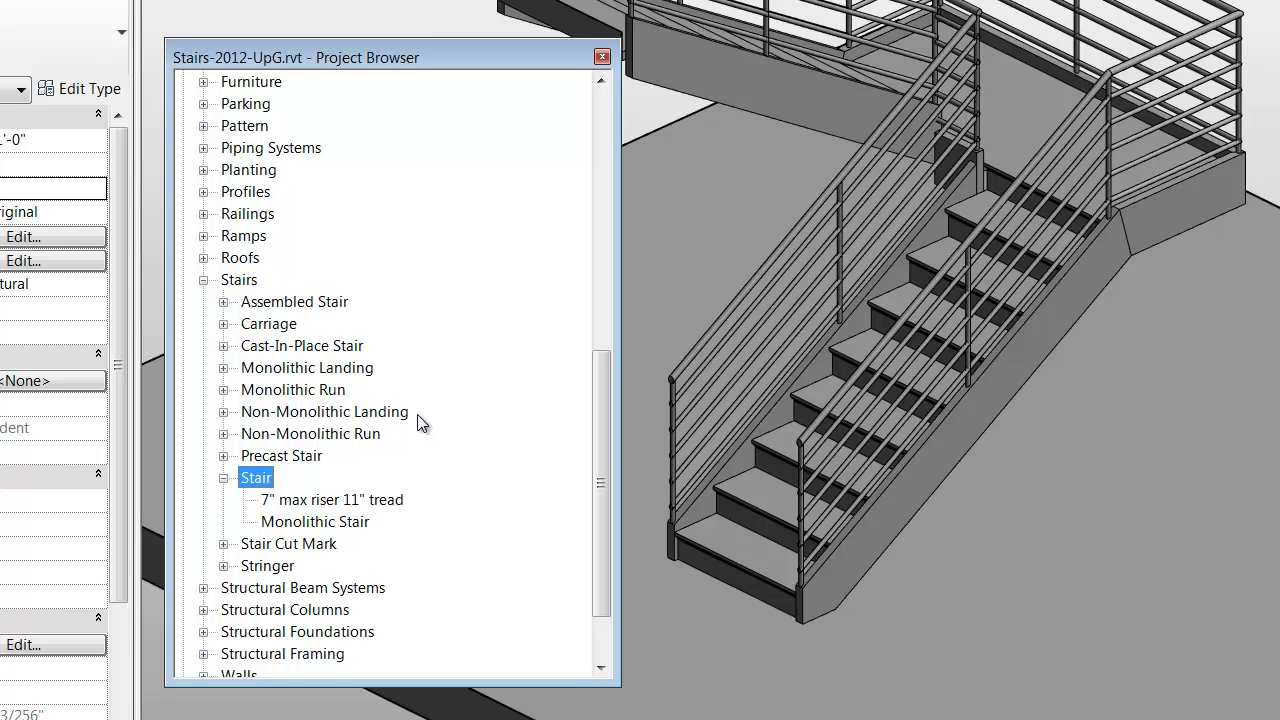
left_click(300, 502)
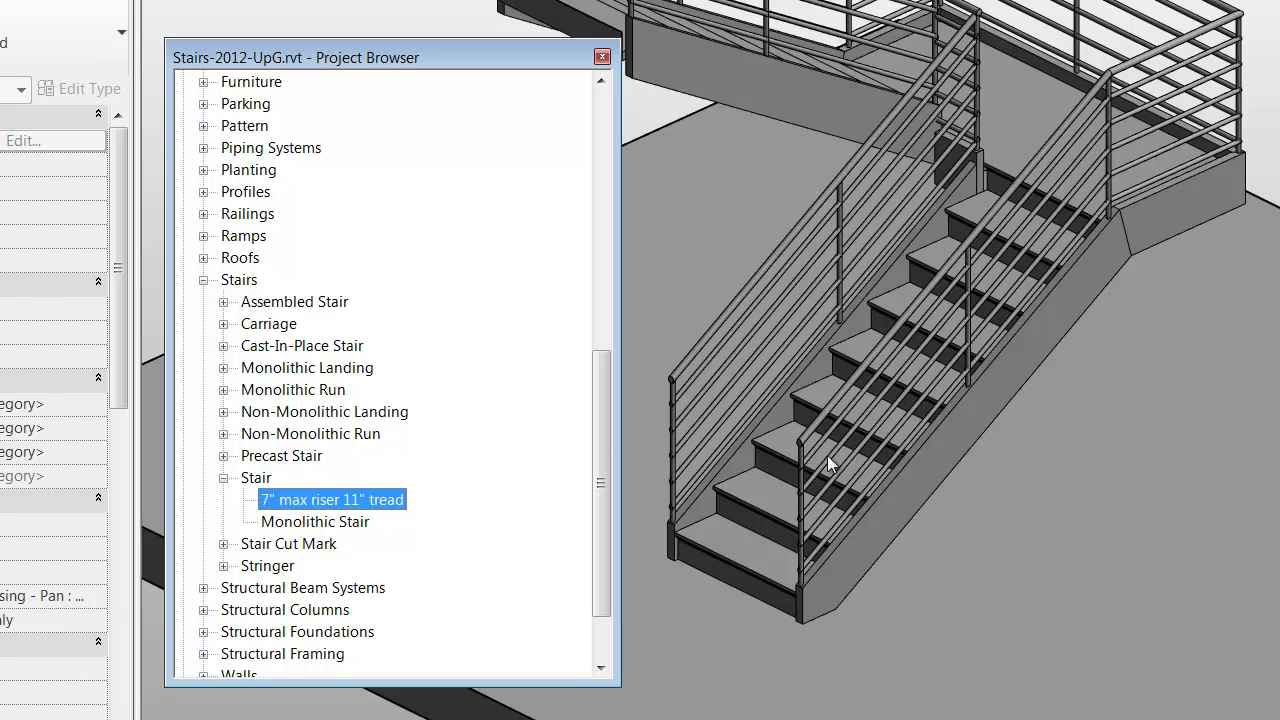
left_click(836, 633)
left_click(799, 606)
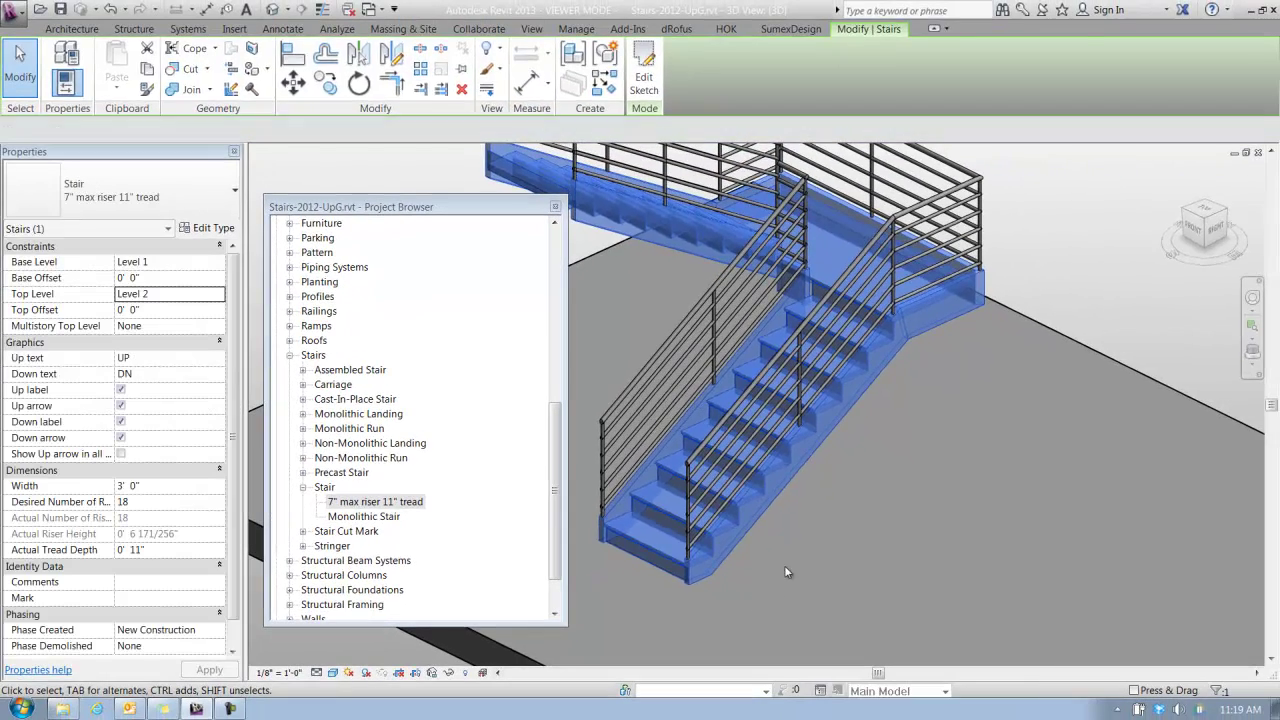
left_click(786, 572)
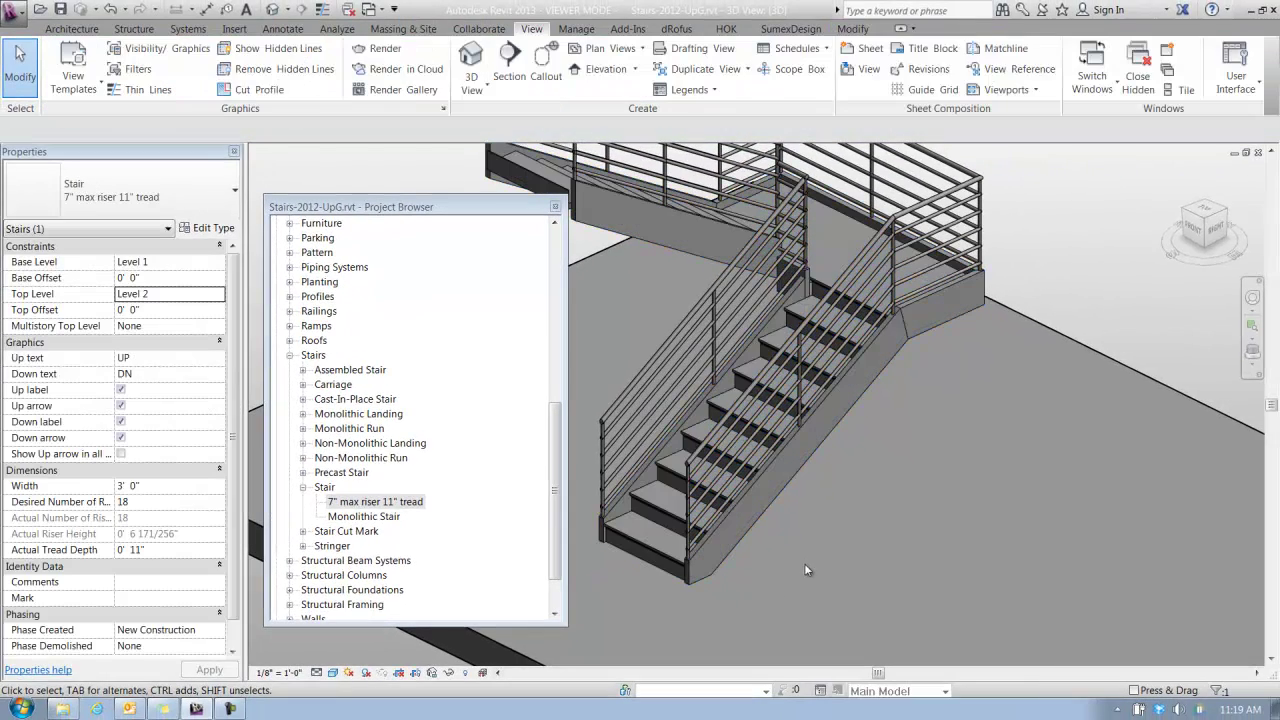
- Expand Assembled, Cast-In-Place and Precast Stair and view each type's properties
left_click(304, 370)
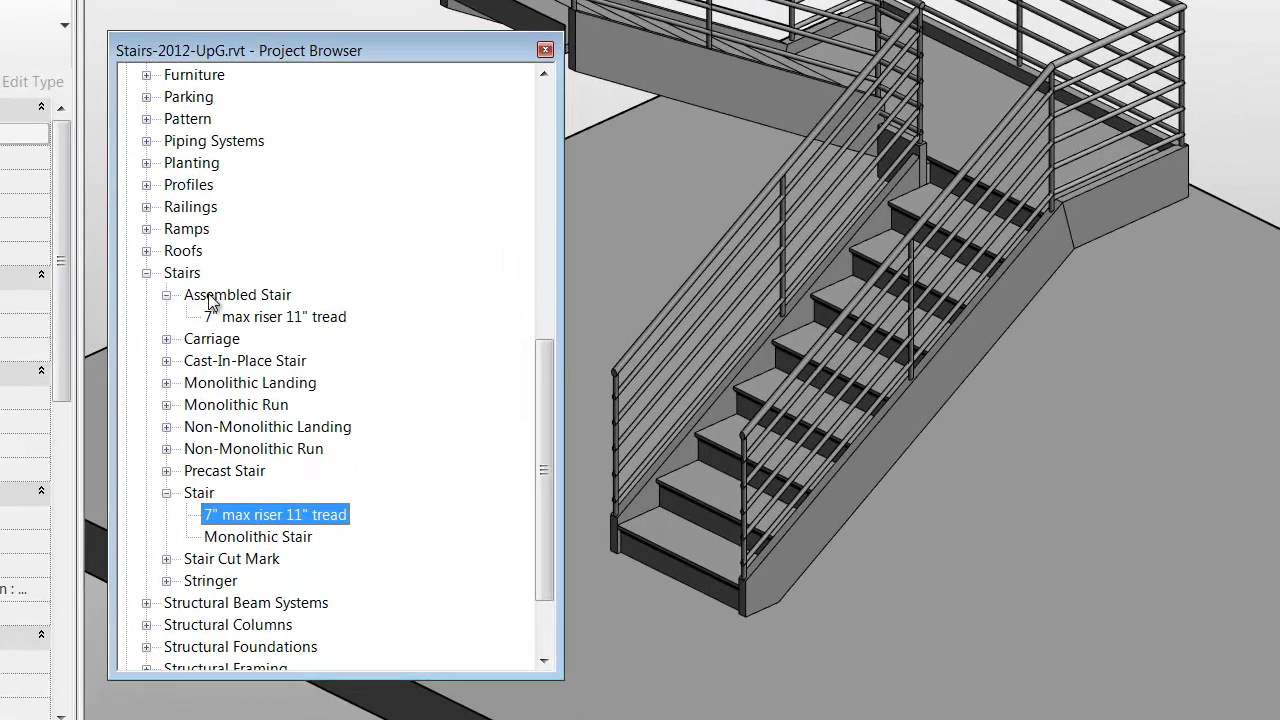
left_click(245, 306)
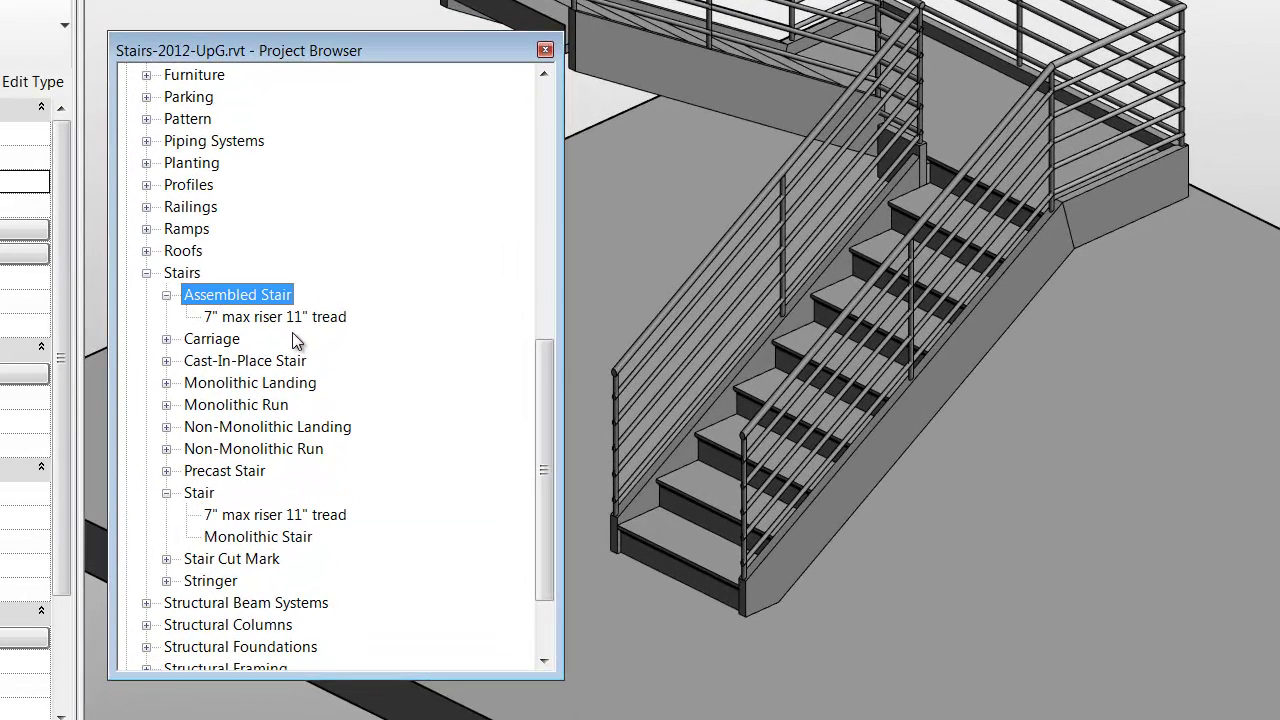
left_click(167, 361)
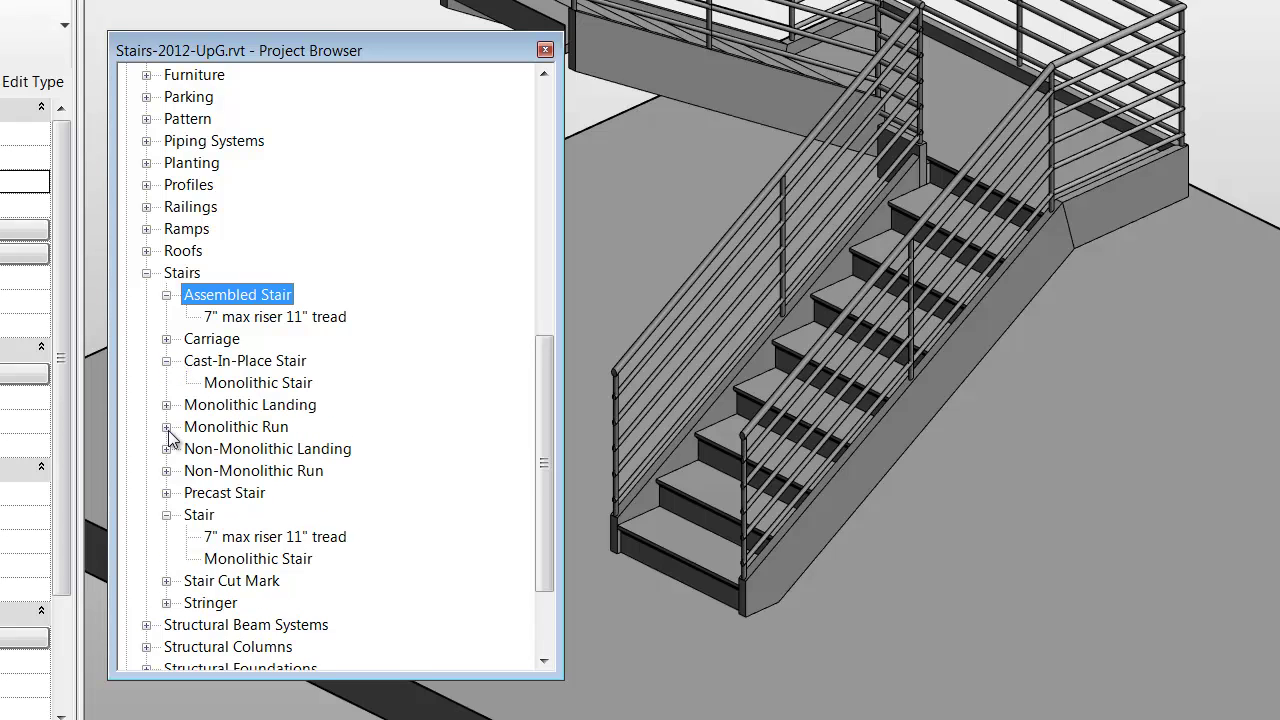
left_click(167, 493)
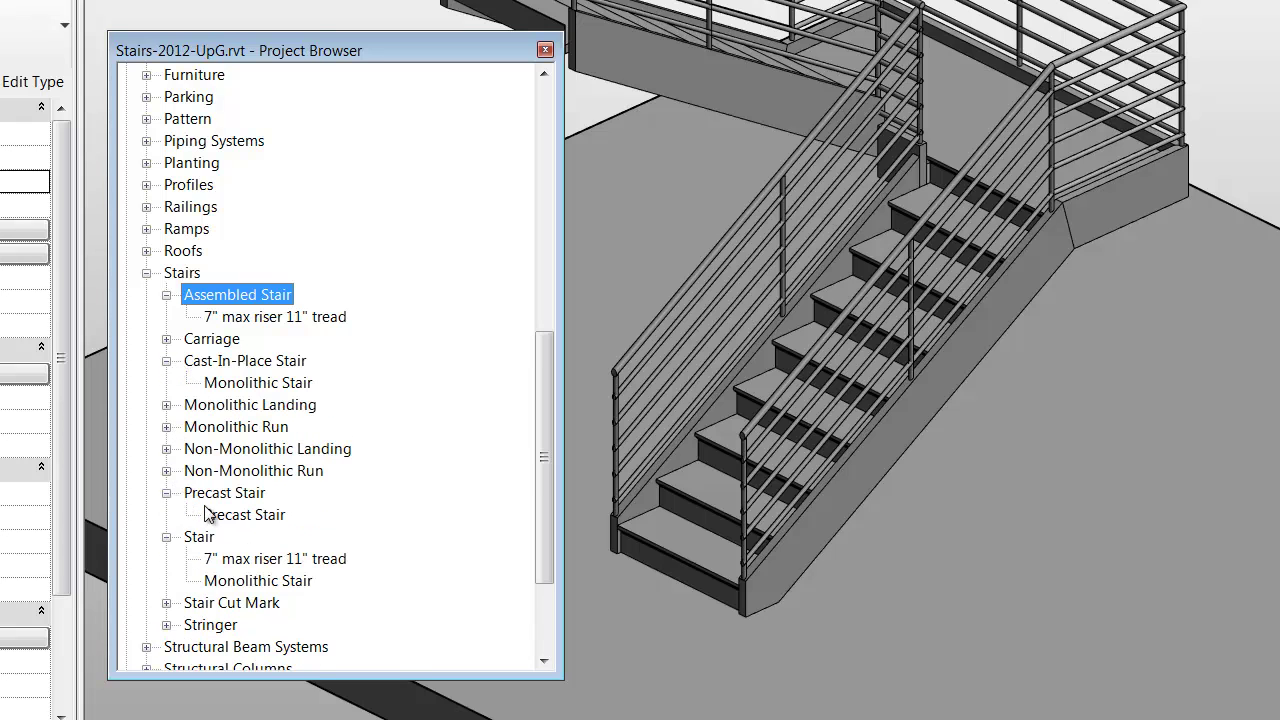
left_click(224, 516)
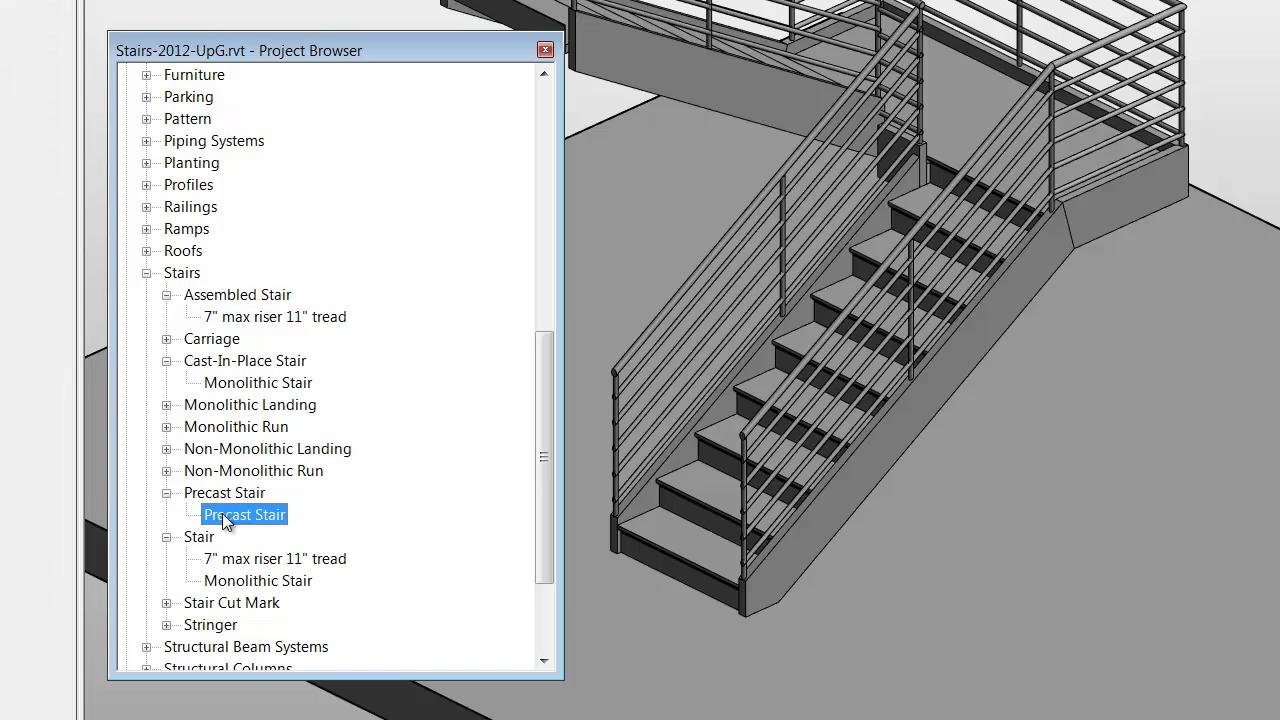
left_click(262, 386)
left_click(276, 316)
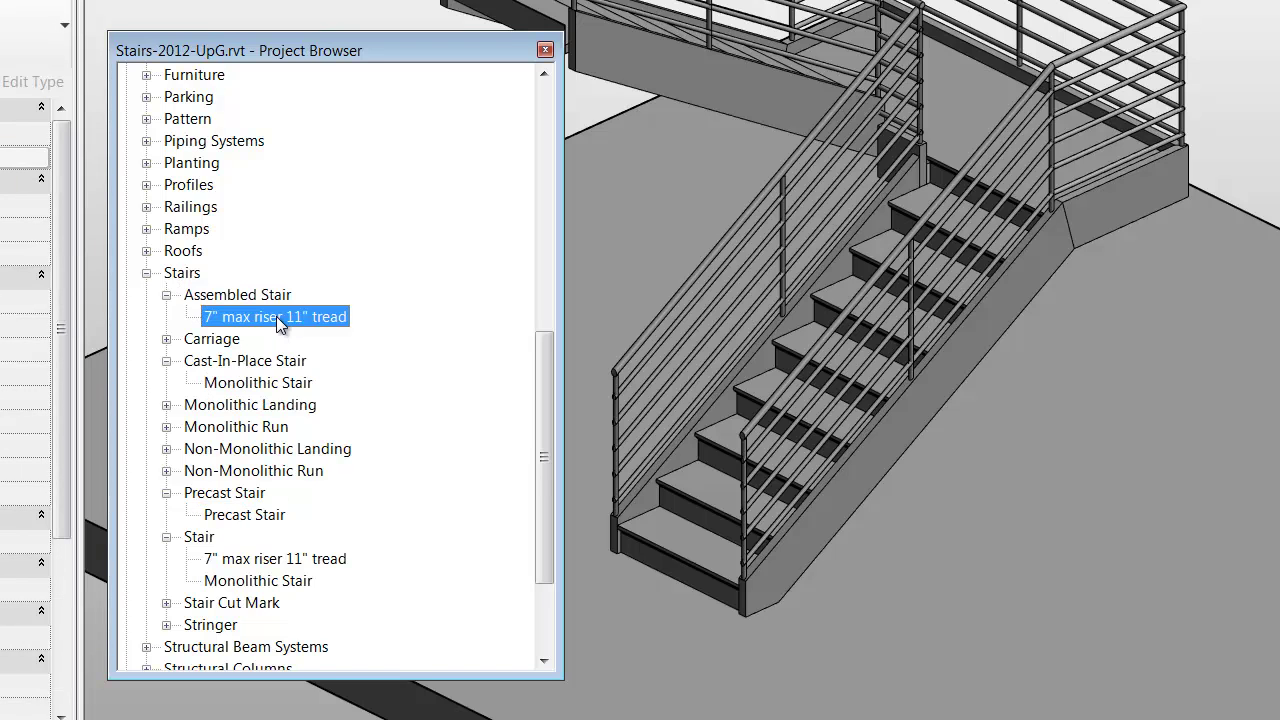
left_click(285, 386)
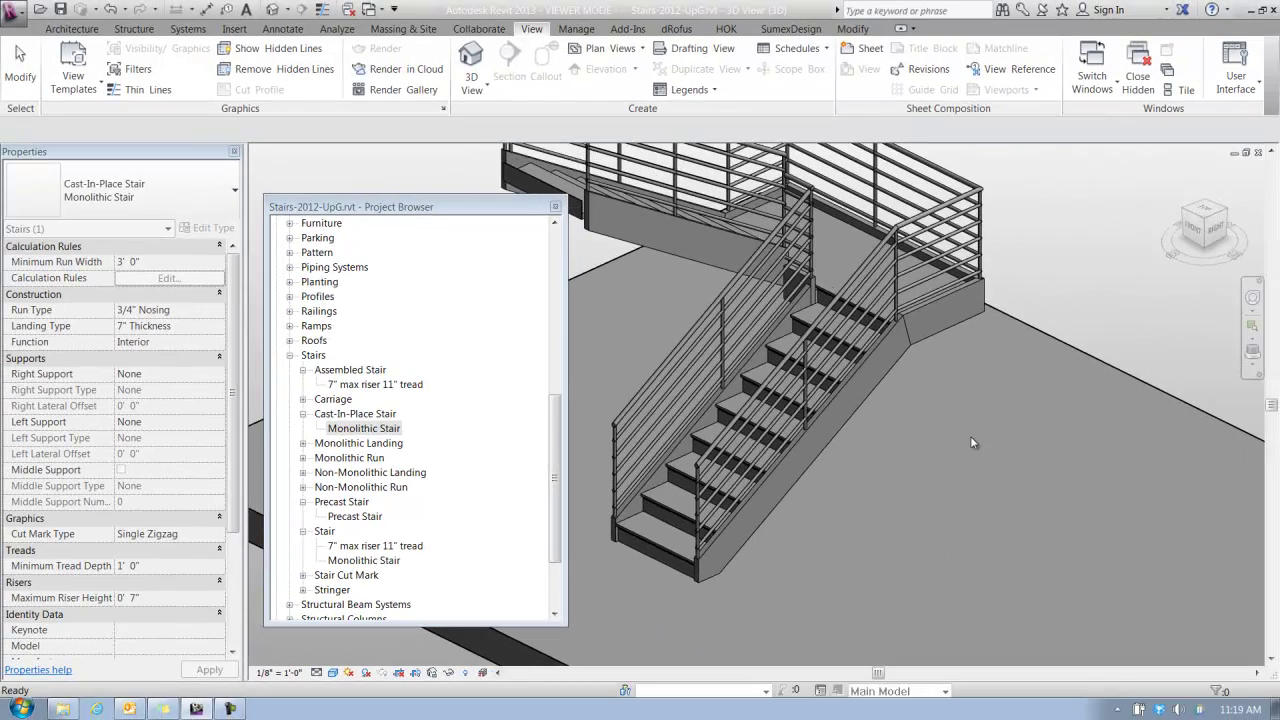
- Clear the type selection, shrink the browser and select the Level 1 floor plan
middle_click_drag(973, 443, 1013, 427, "shift")
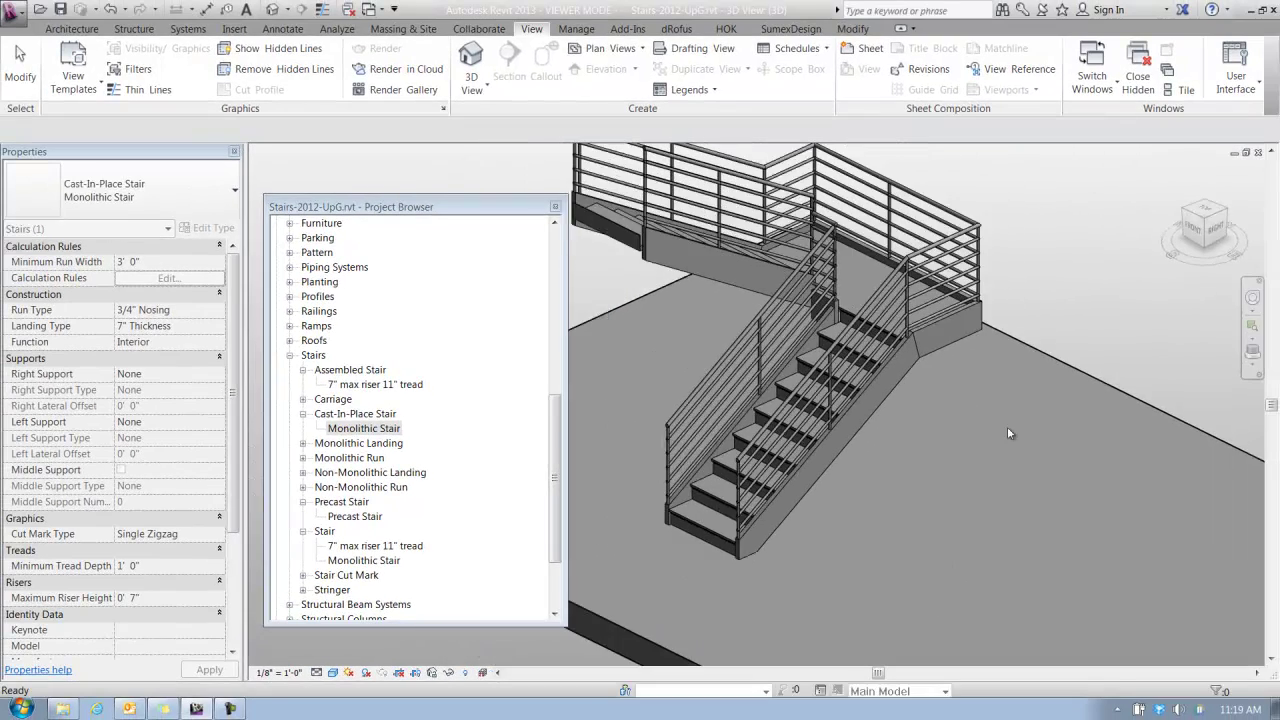
left_click(949, 447)
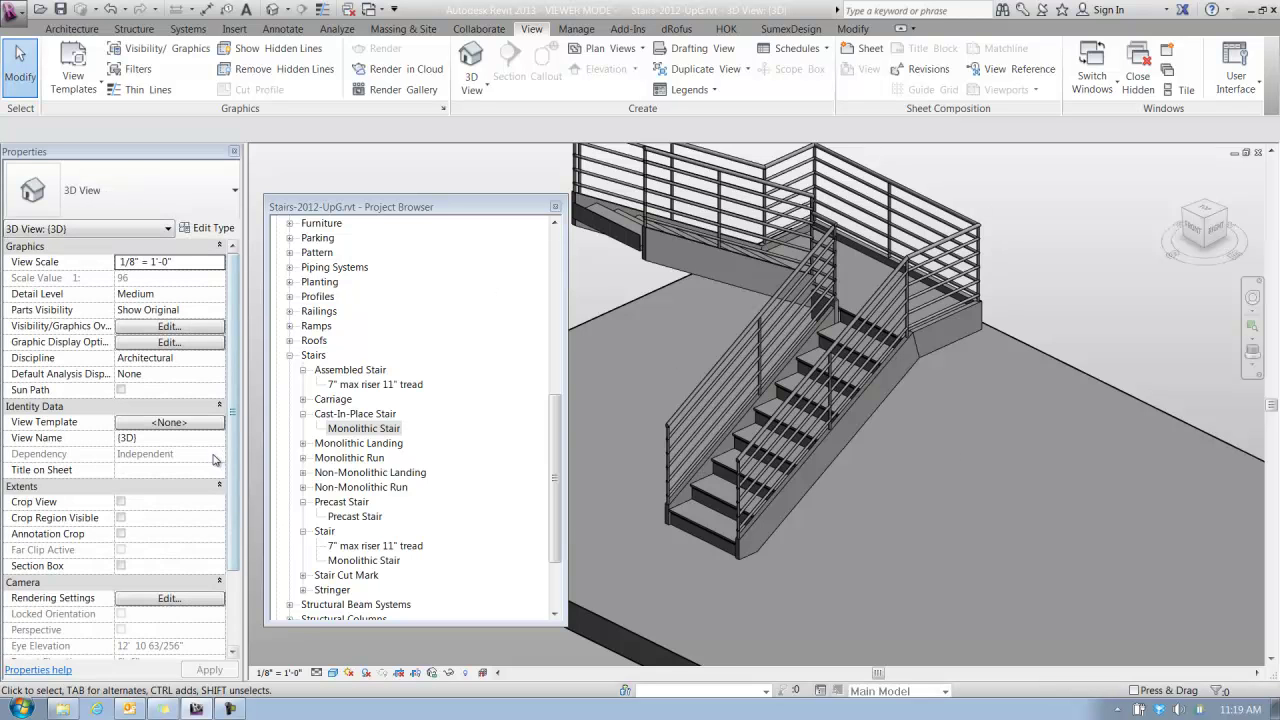
left_click_drag(559, 433, 559, 262)
left_click(332, 253)
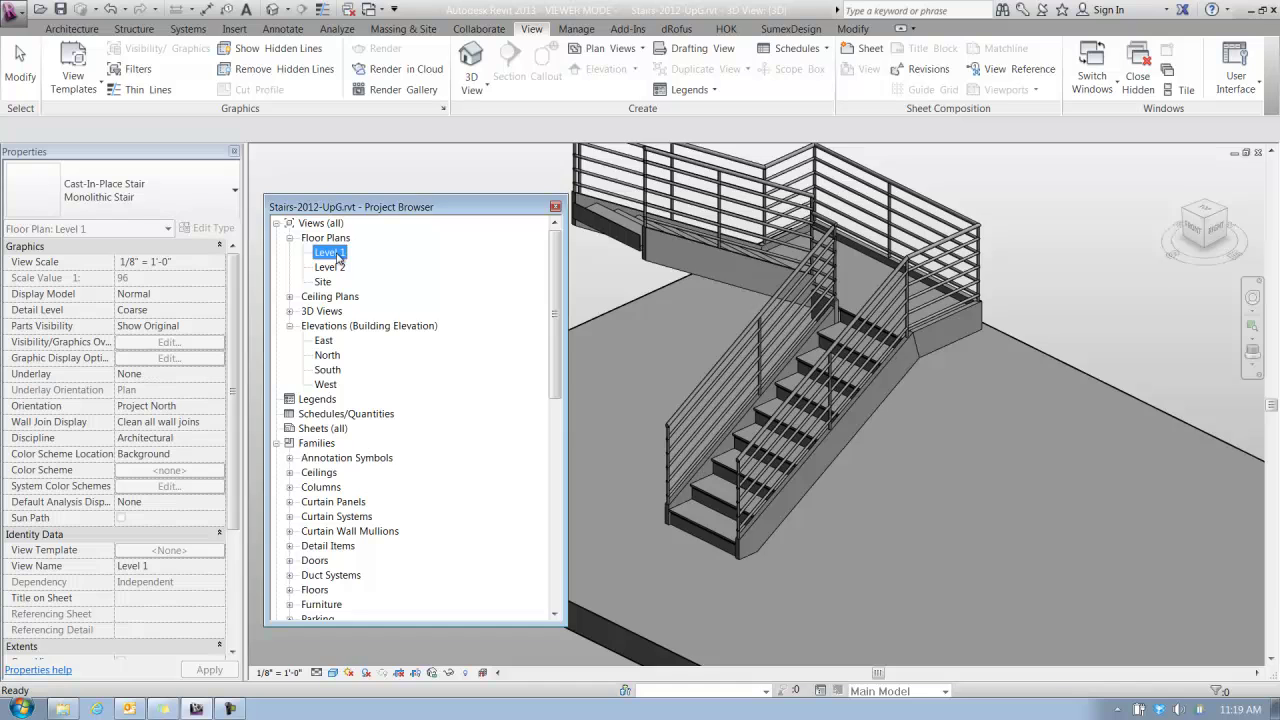
- Open the Level 1 plan and start a Stair by Component of type 7" max riser 11" tread
double_click(336, 256)
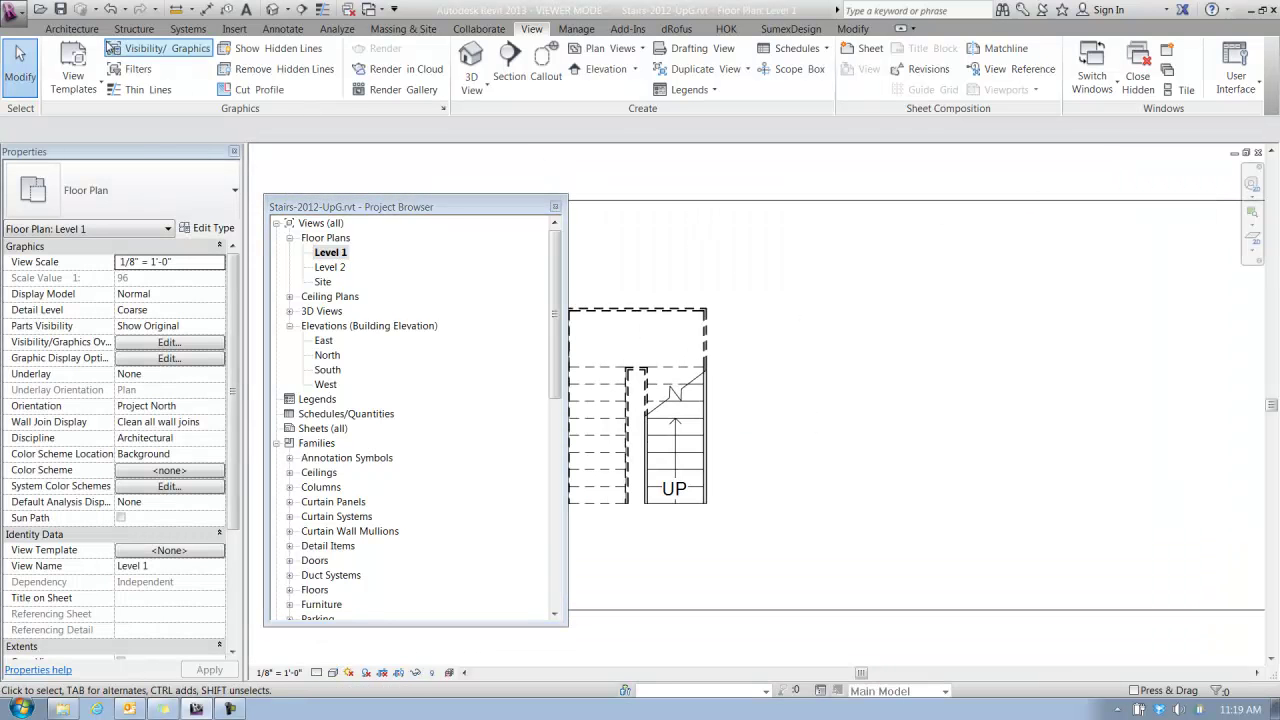
left_click(71, 28)
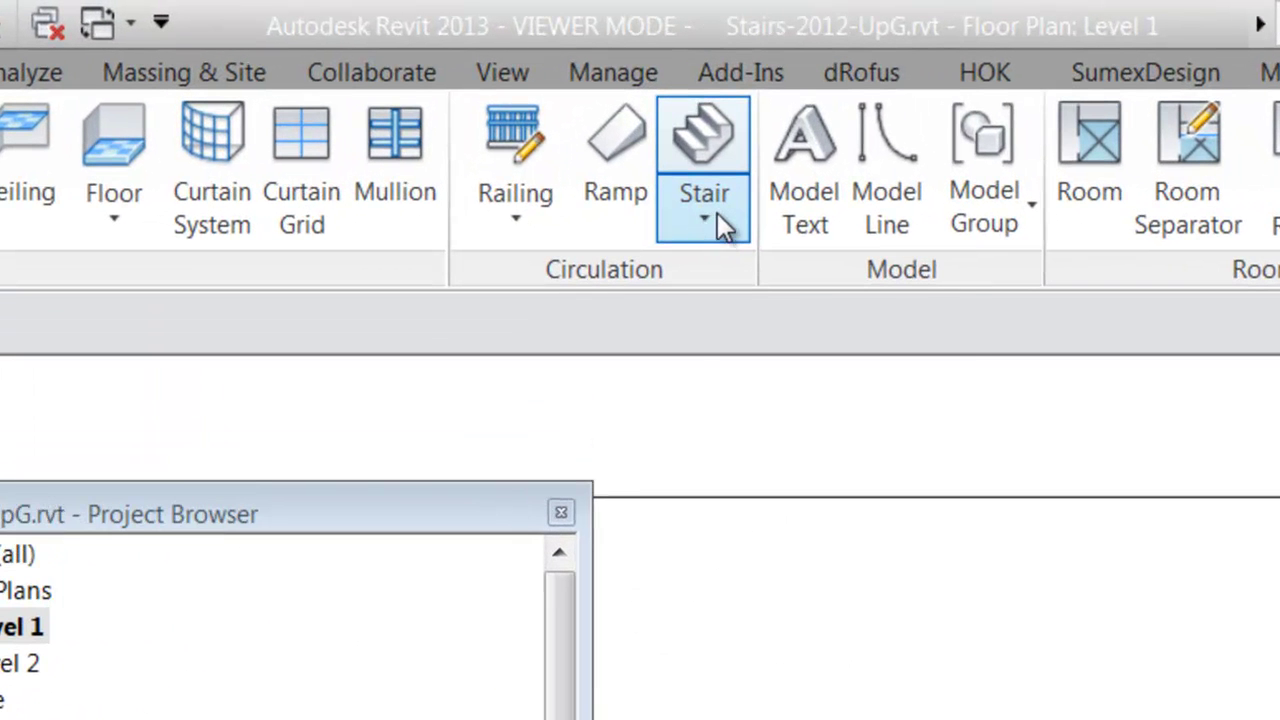
left_click(717, 213)
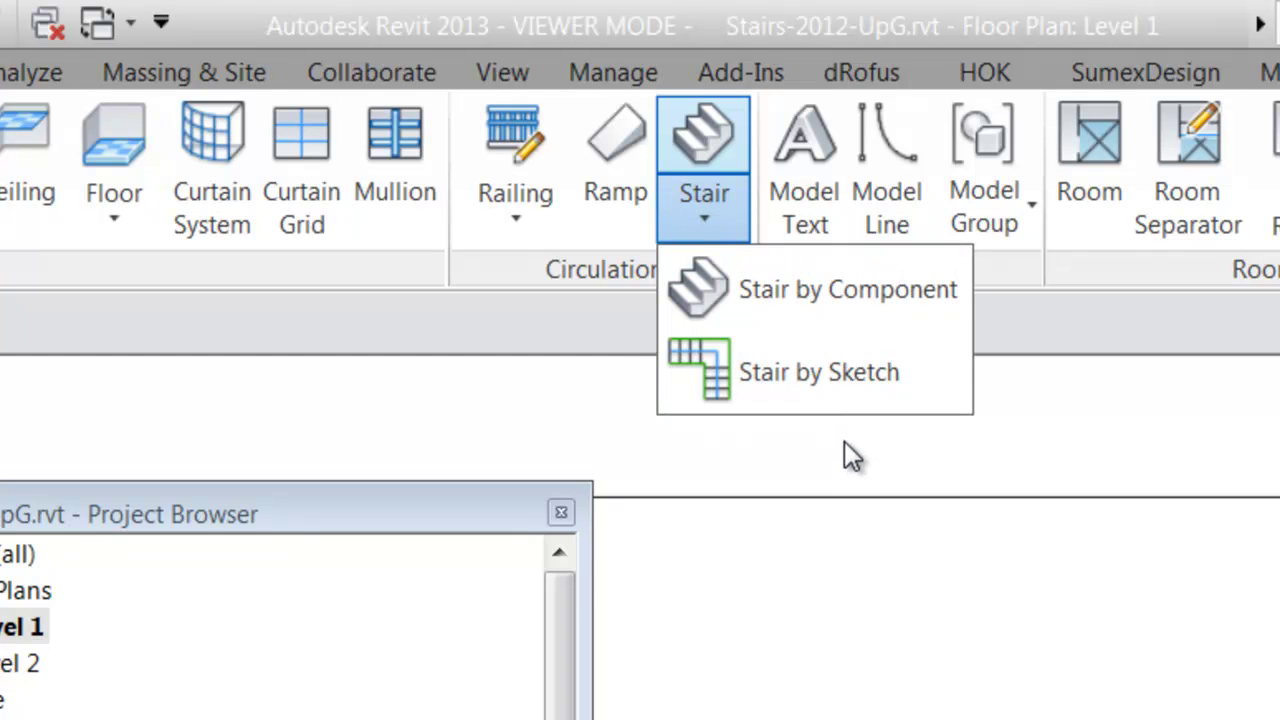
left_click(892, 290)
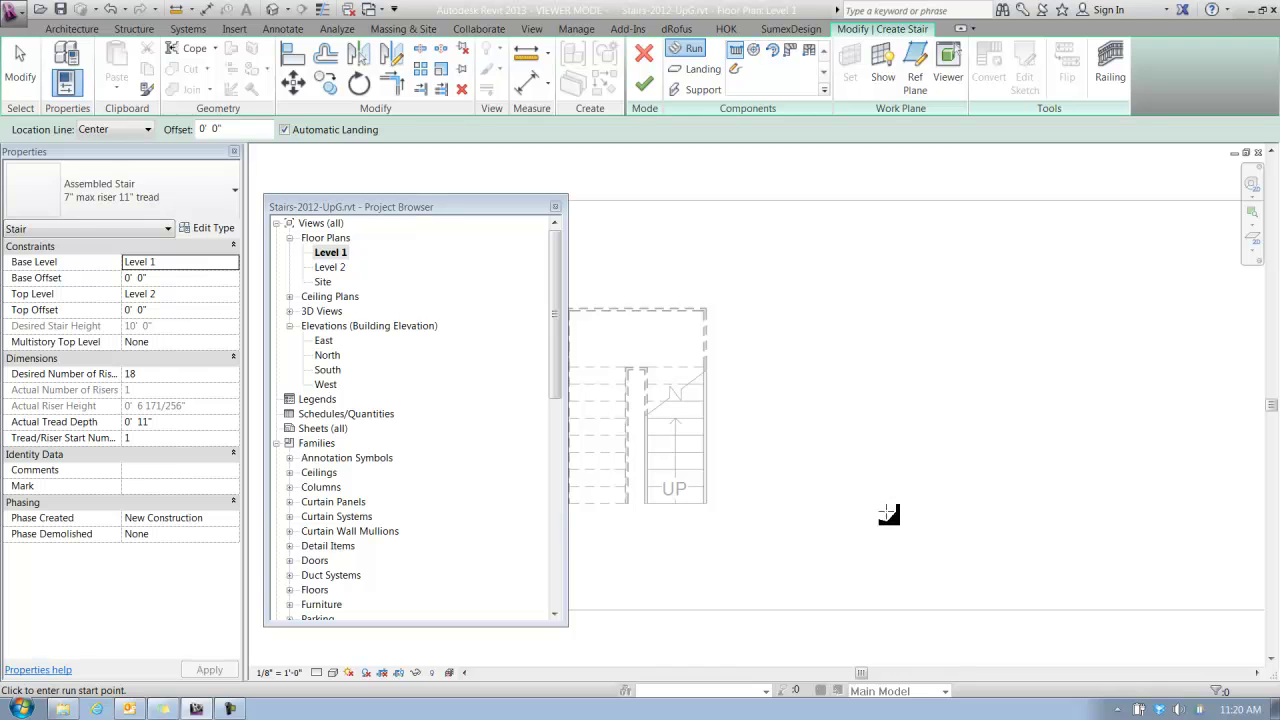
- Sketch two side-by-side 9-riser runs joined by a landing, totalling 18 risers
left_click(929, 499)
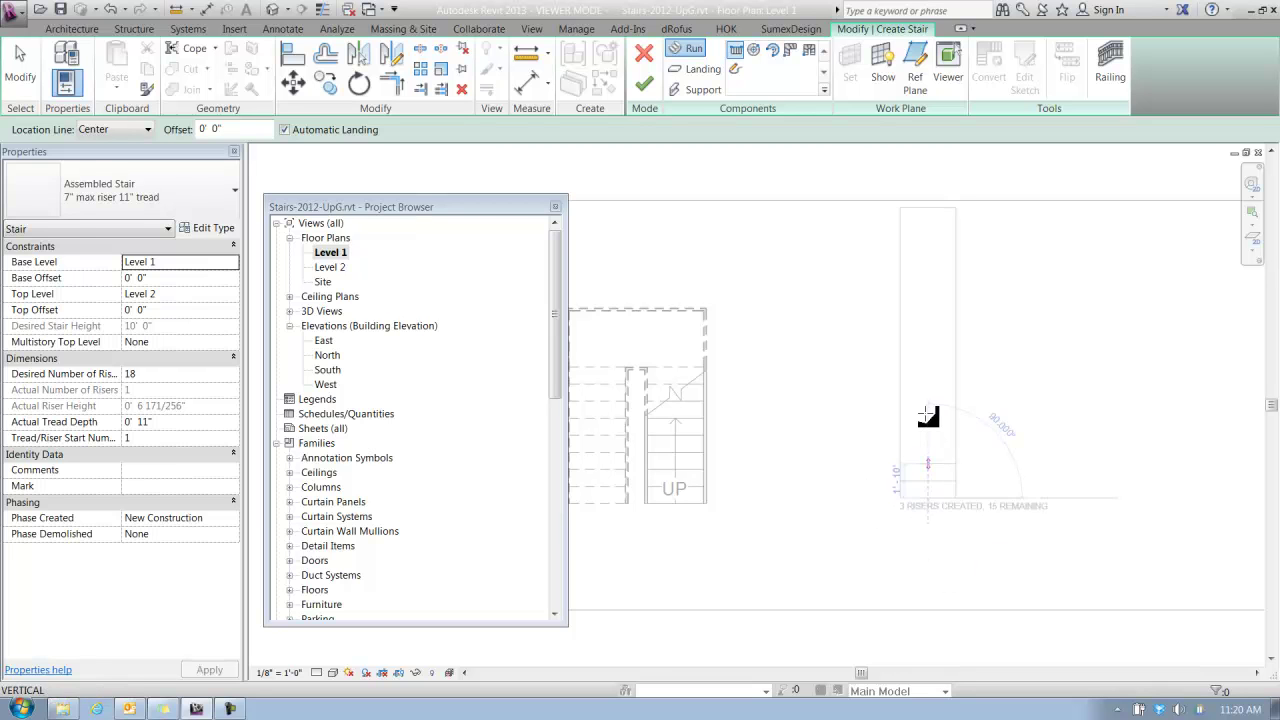
left_click(930, 363)
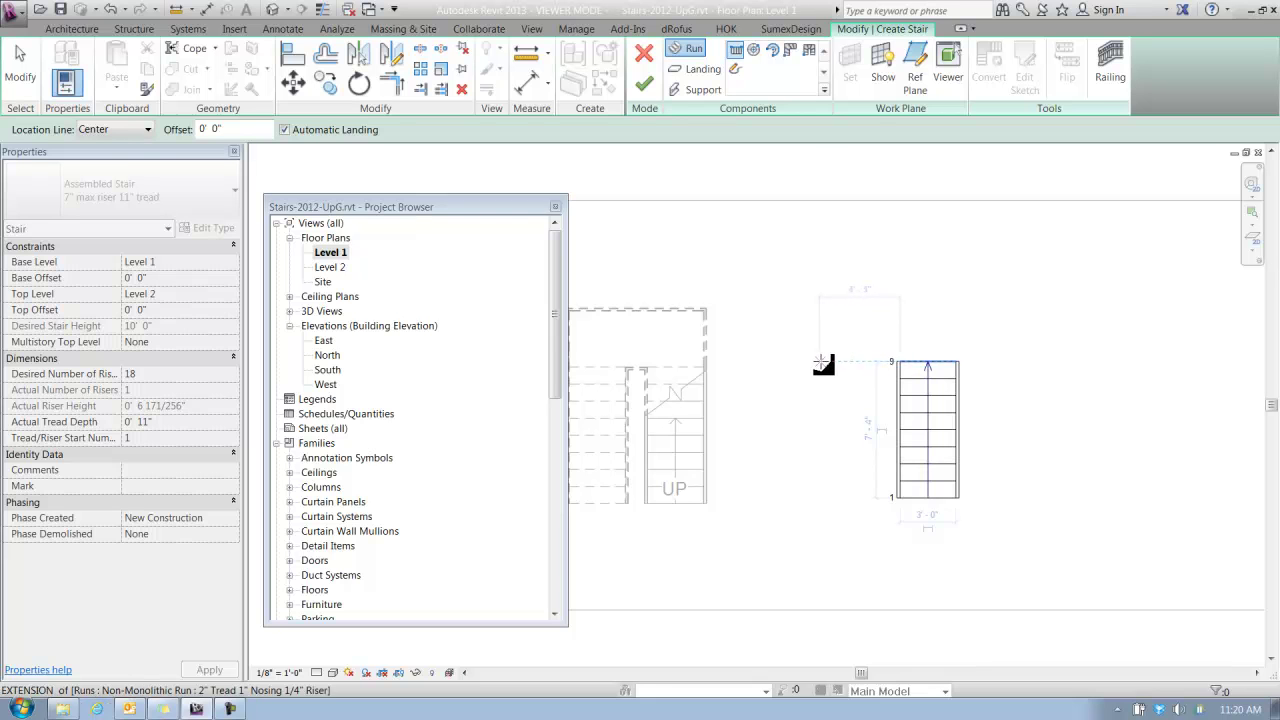
left_click(824, 362)
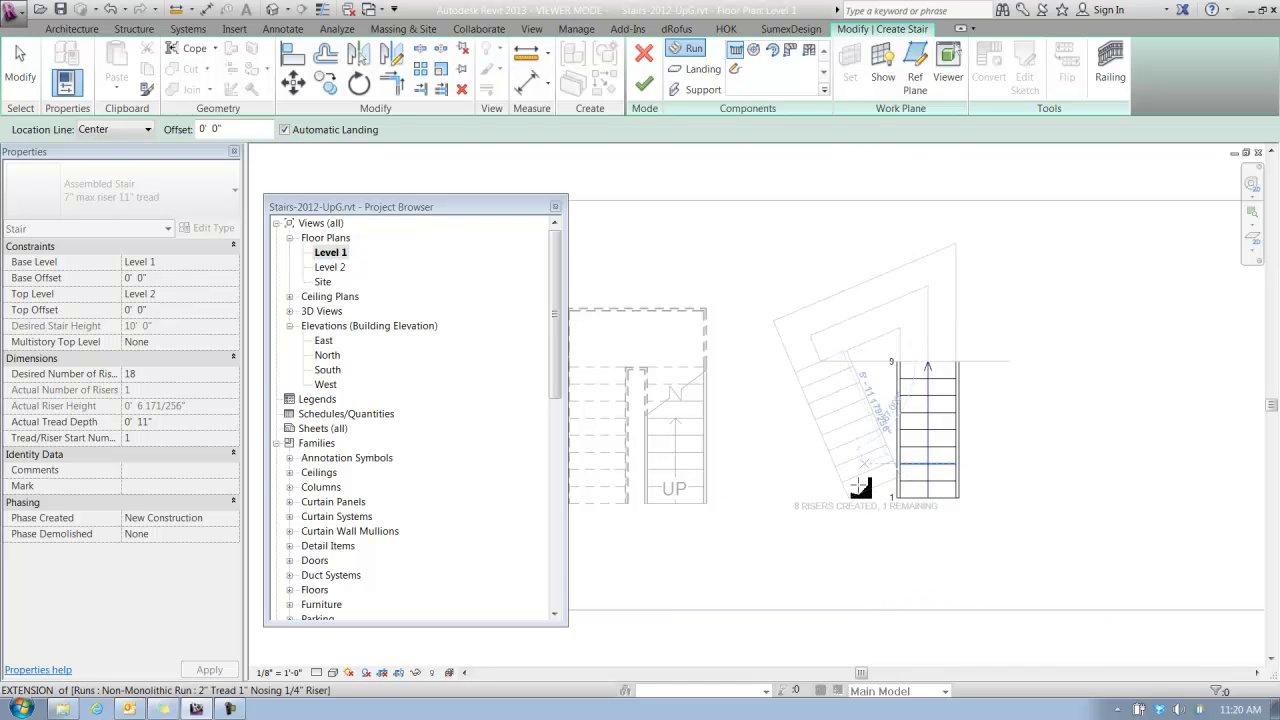
left_click(816, 498)
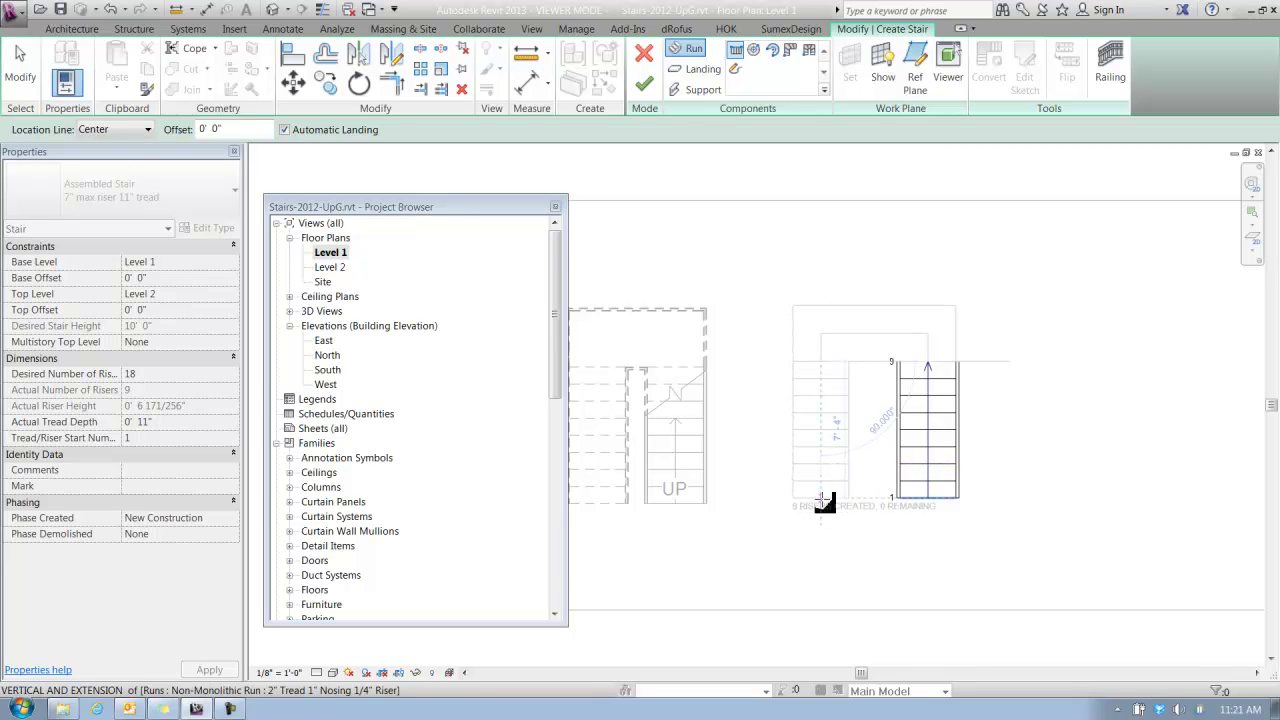
left_click(857, 551)
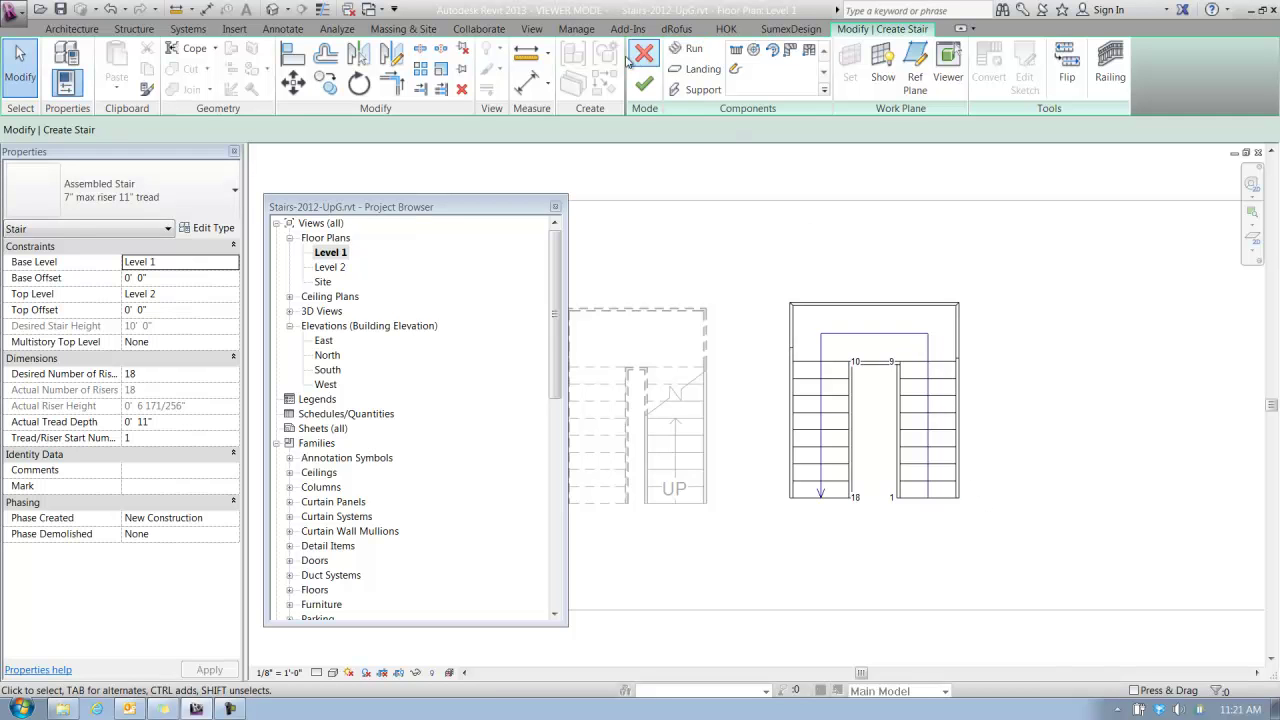
- Switch to 3D, frame and orbit the new stair, select its lower run, then Finish Edit Mode
left_click(272, 9)
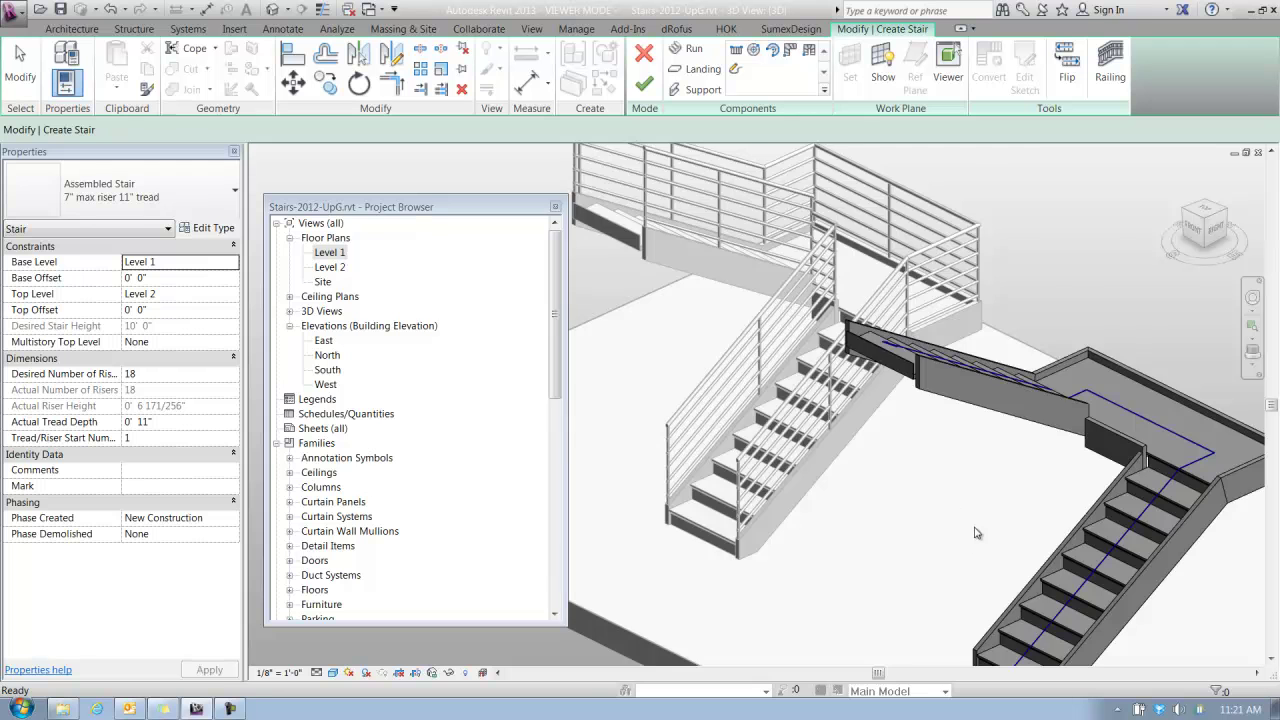
scroll(963, 520, "down", 2)
middle_click_drag(940, 507, 927, 446)
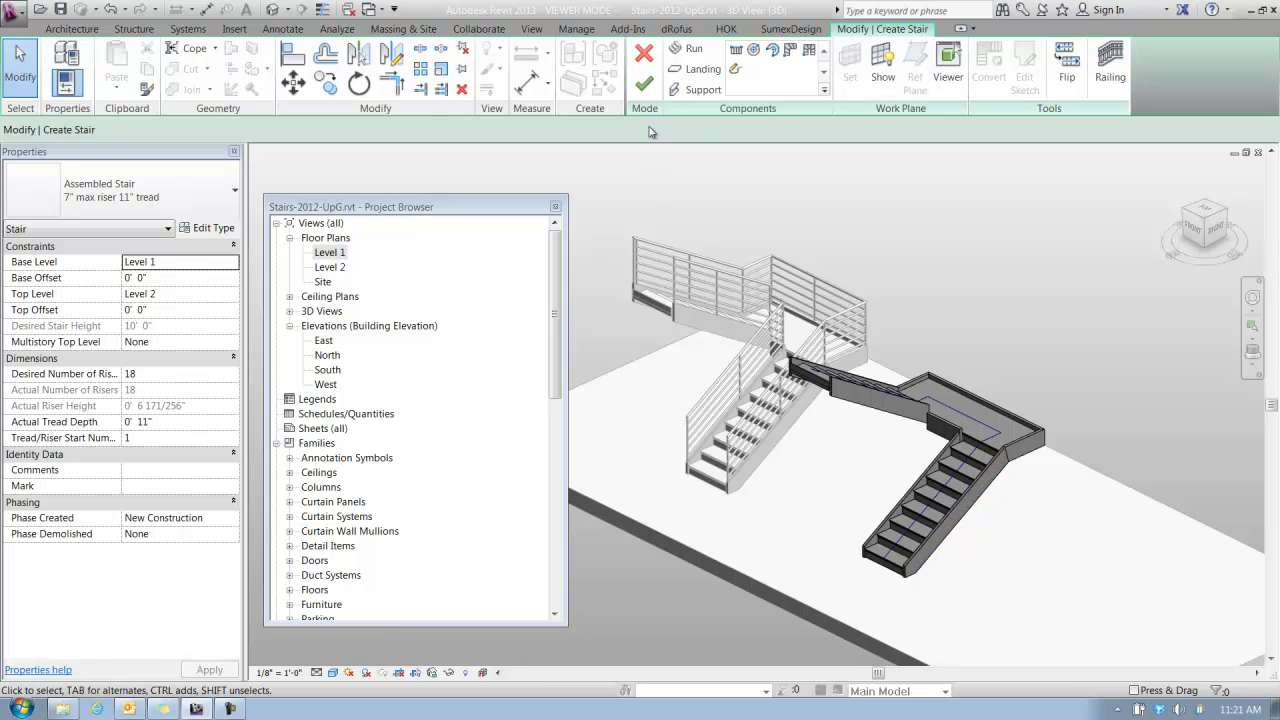
middle_click_drag(883, 489, 895, 535, "shift")
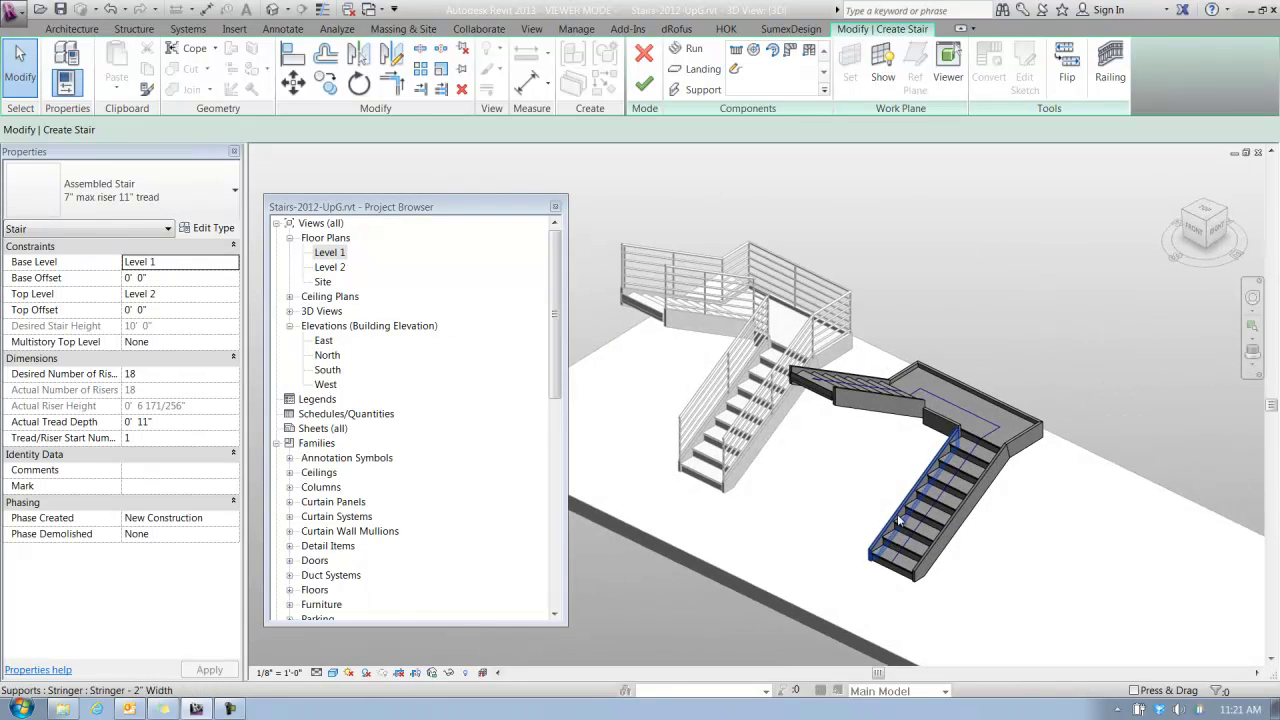
left_click(935, 496)
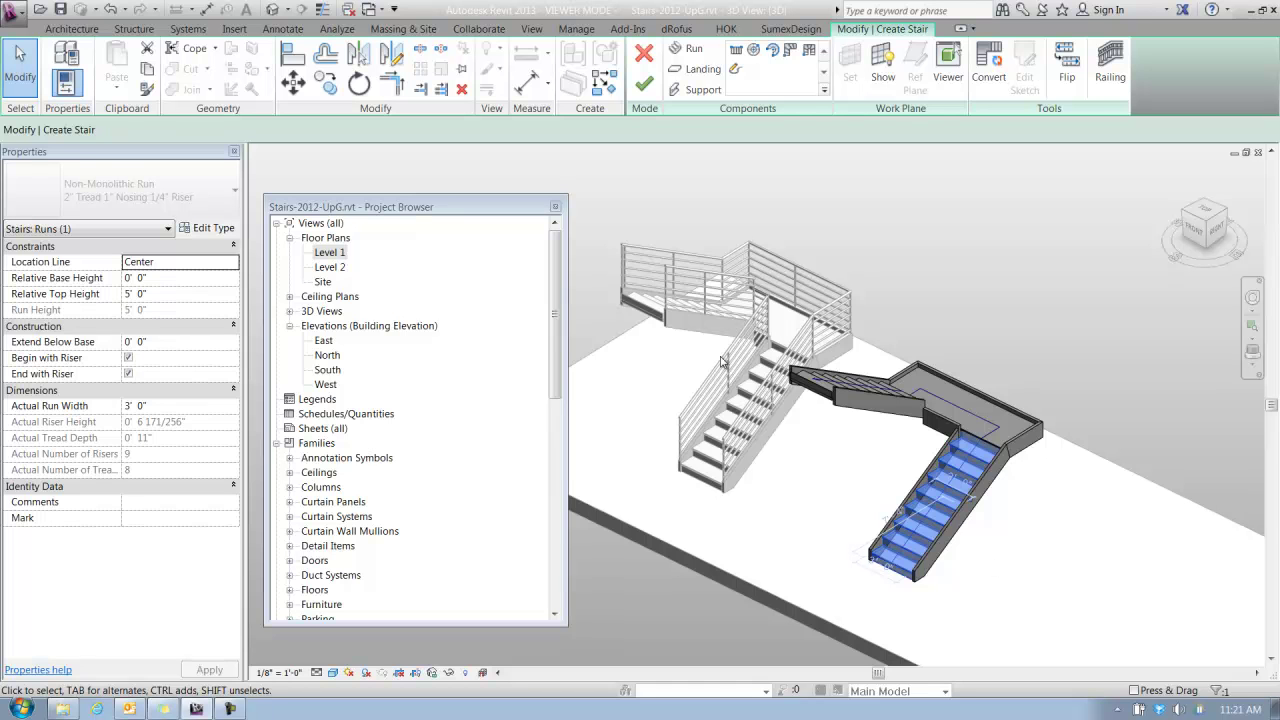
left_click(644, 84)
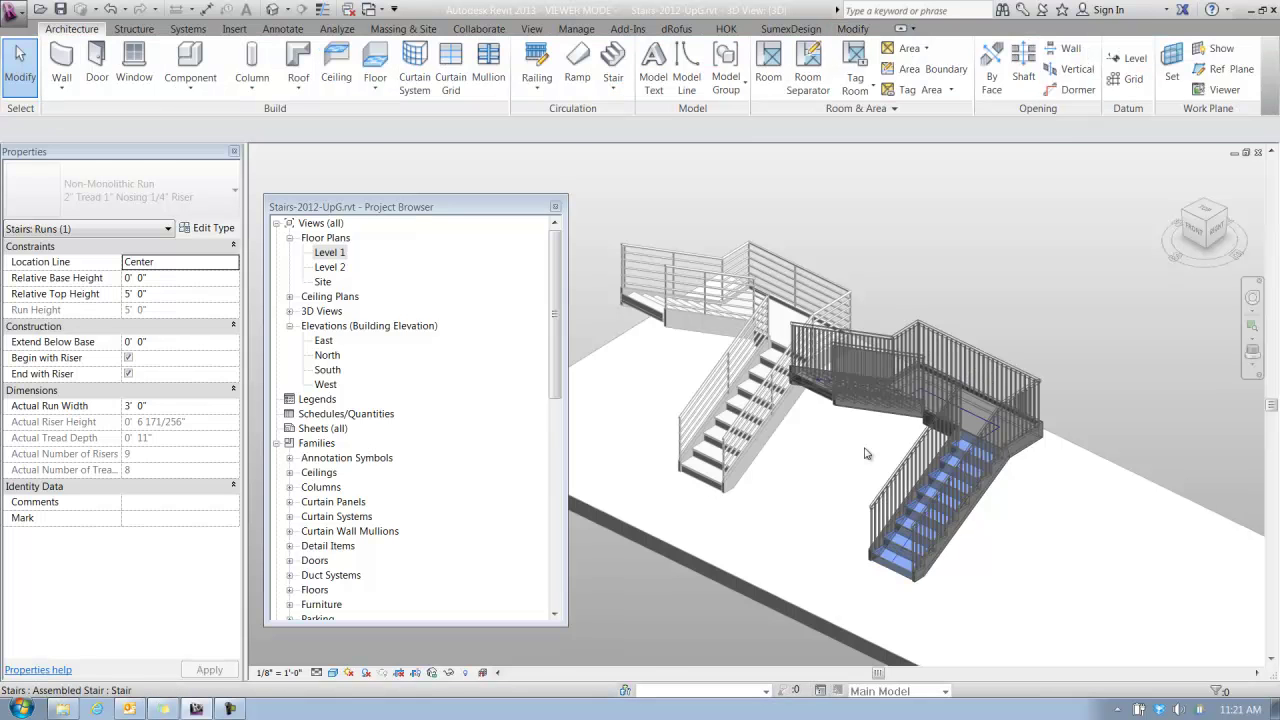
- Change the new stair's upper and inner railings to the Handrail - Pipe type
scroll(1036, 546, "up", 2)
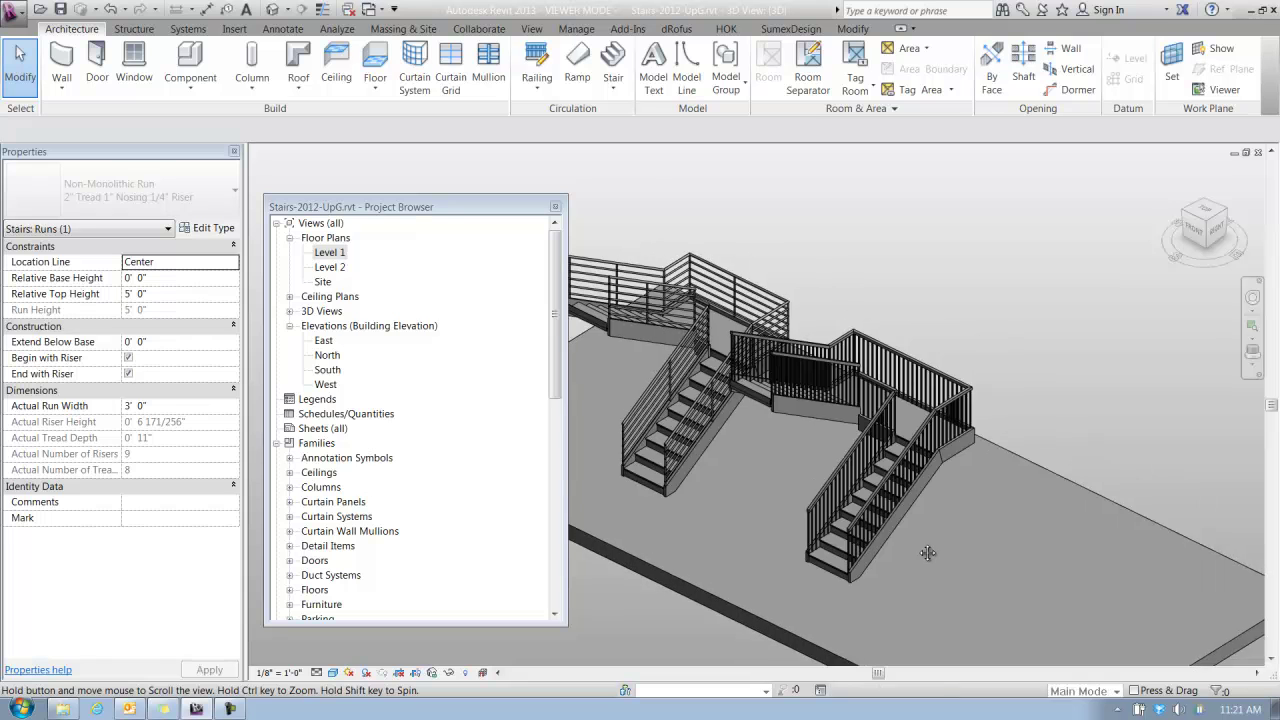
key("Escape")
middle_click_drag(952, 529, 987, 523)
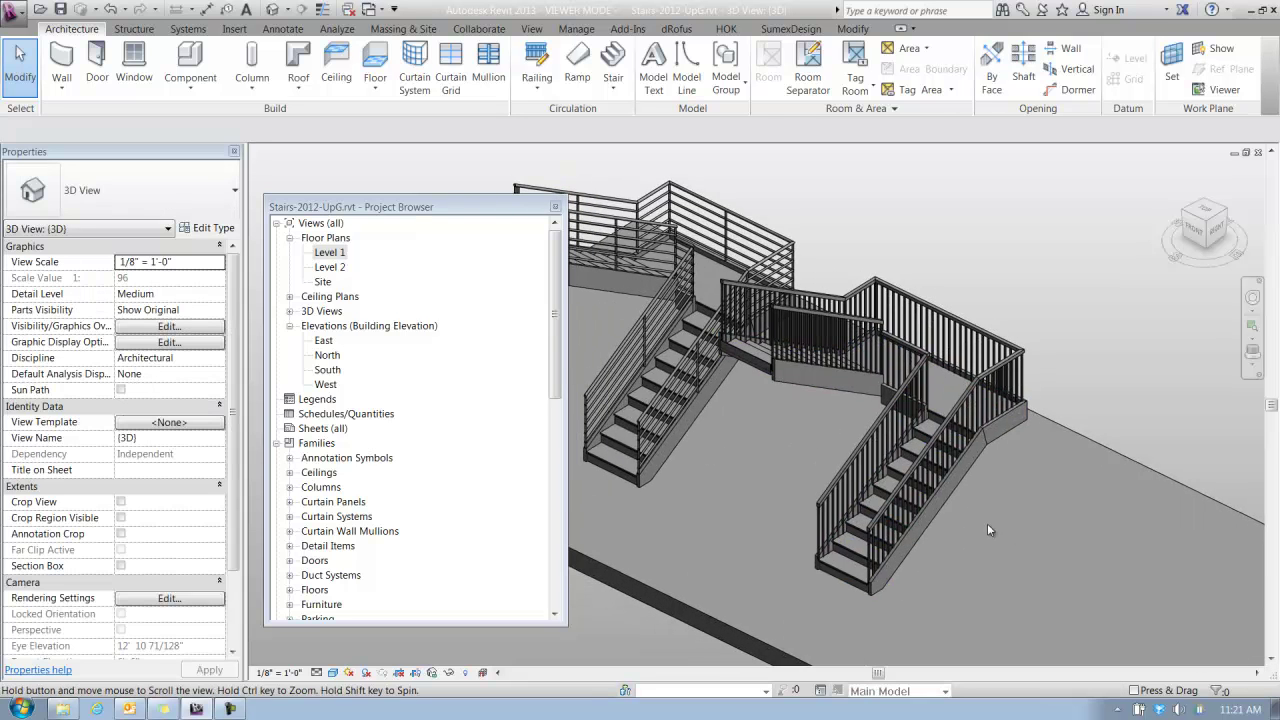
left_click(1012, 370)
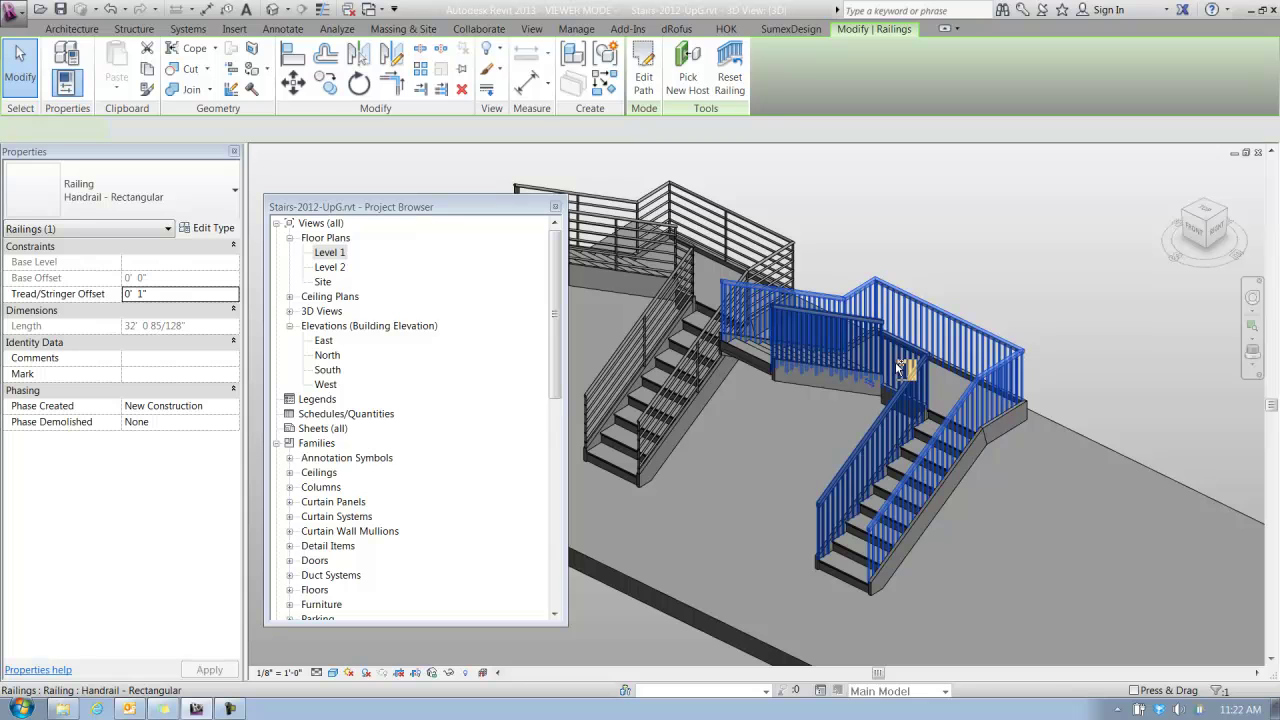
left_click(895, 361, "ctrl")
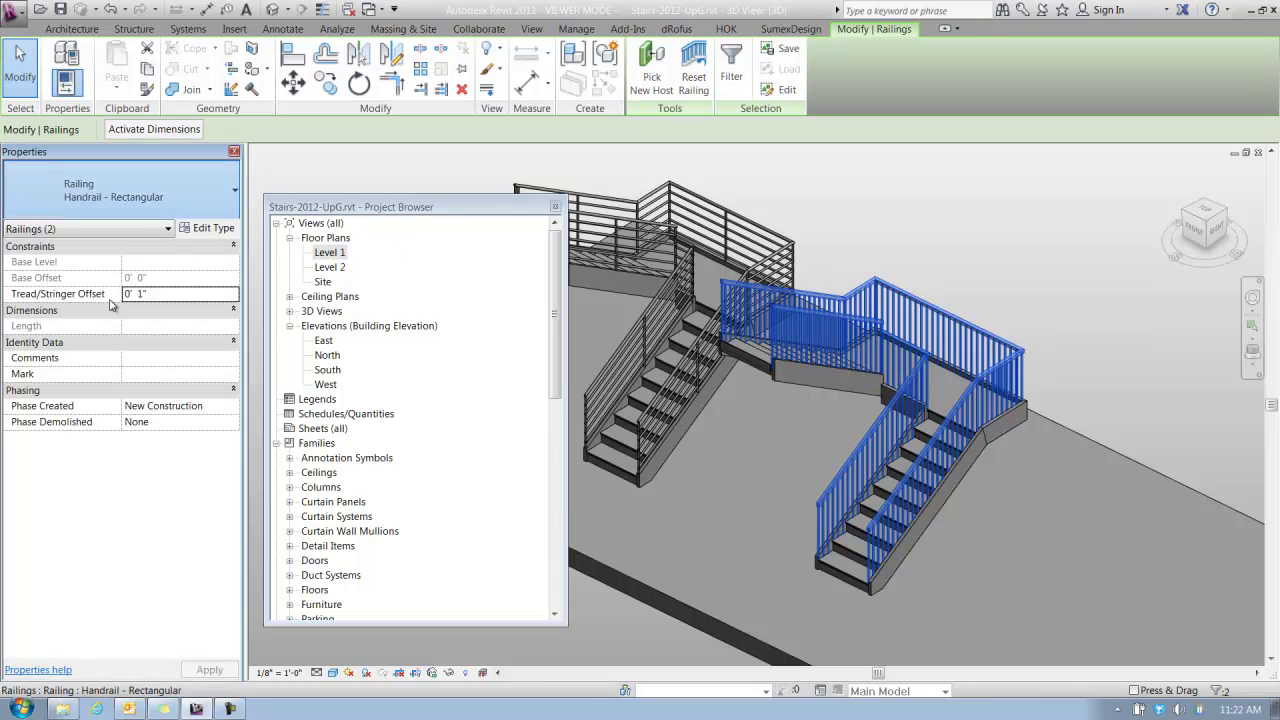
left_click(1090, 332)
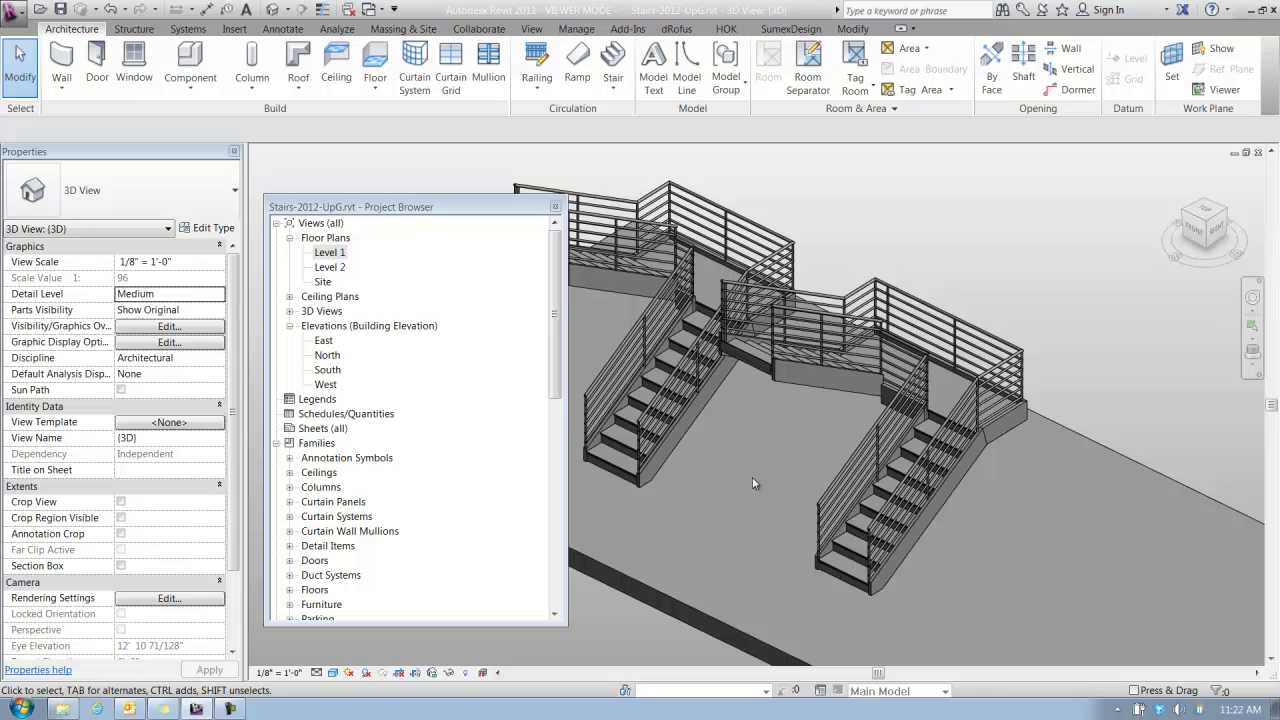
- Zoom and pan to the lower run, and use Tab to highlight just that run
scroll(779, 520, "up", 2)
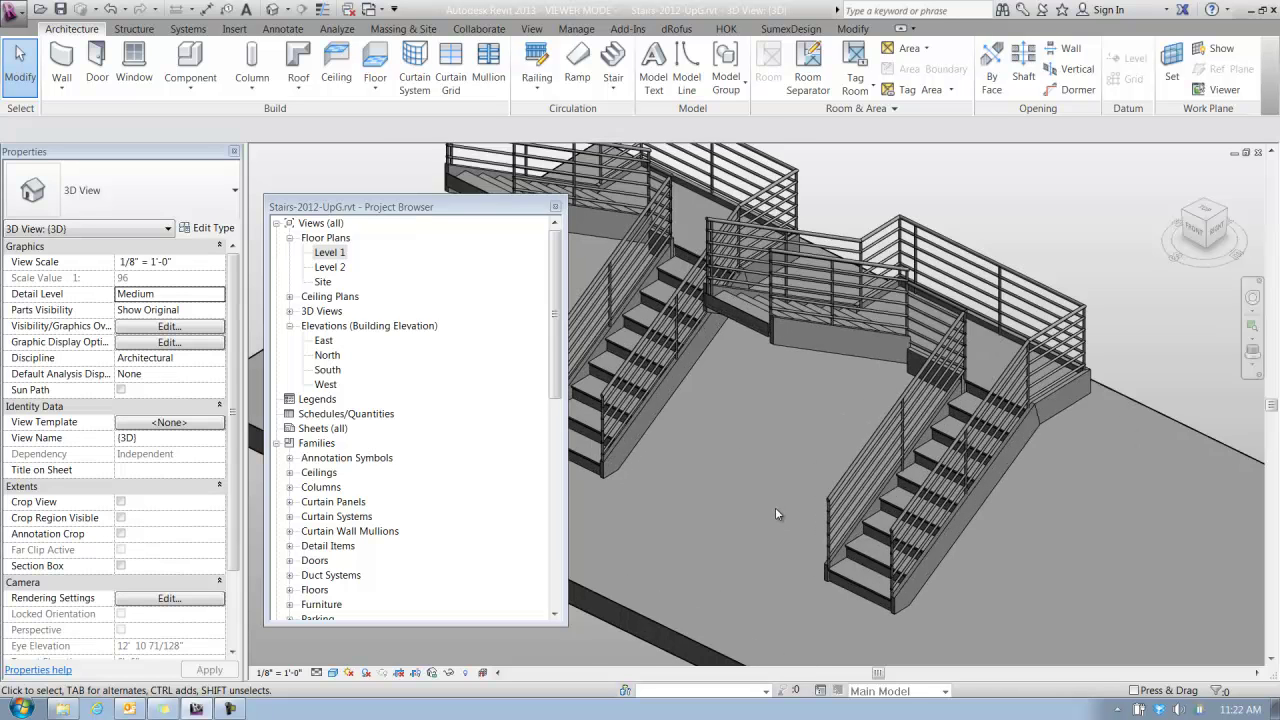
scroll(776, 511, "up", 1)
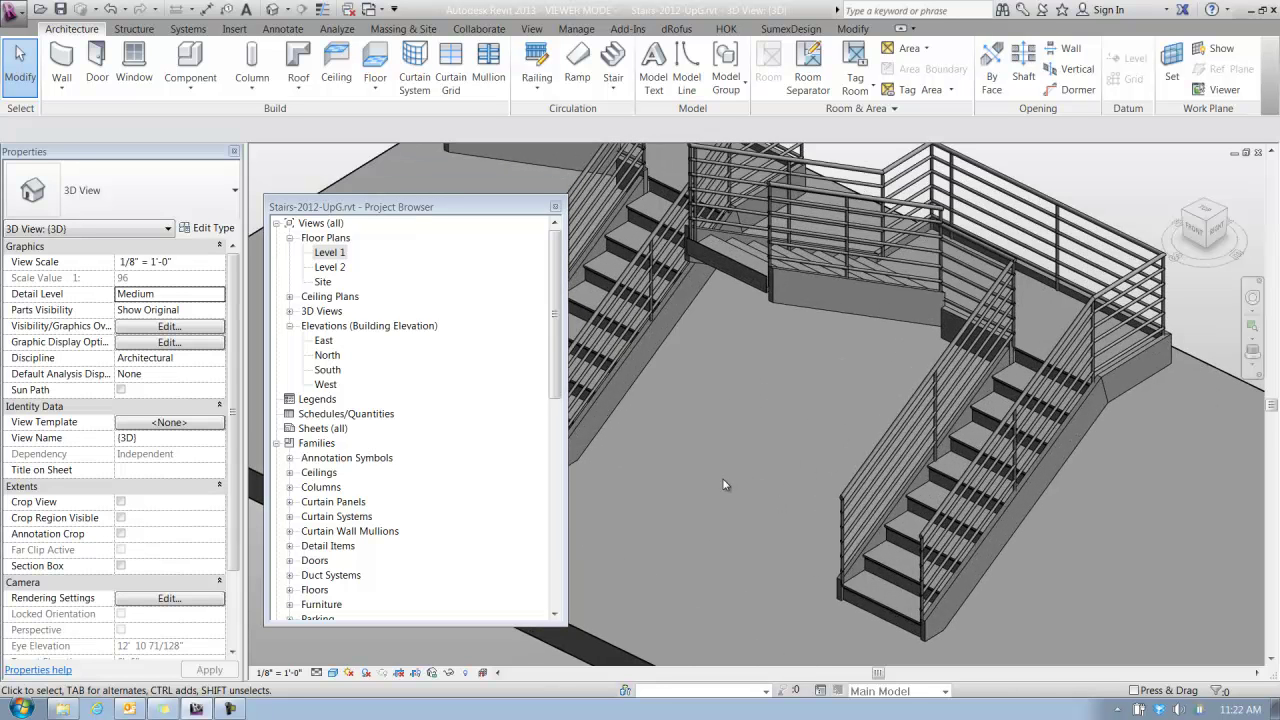
middle_click_drag(773, 459, 732, 490)
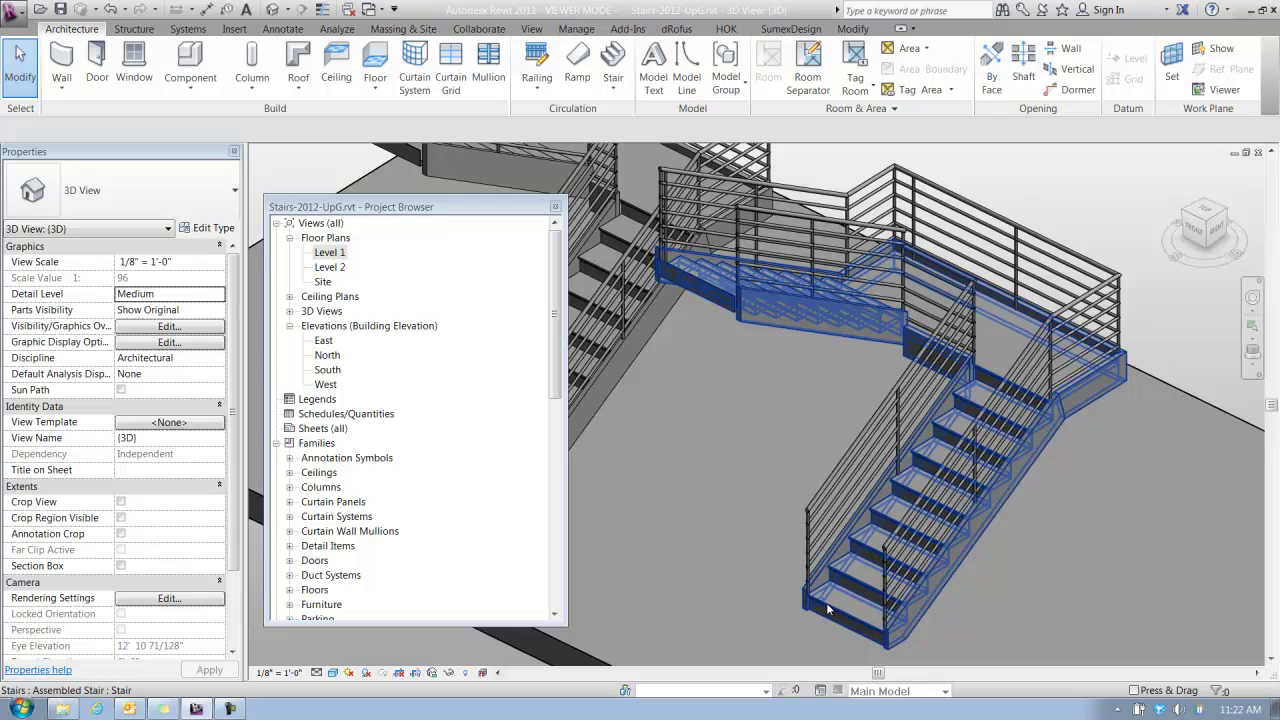
key("Tab")
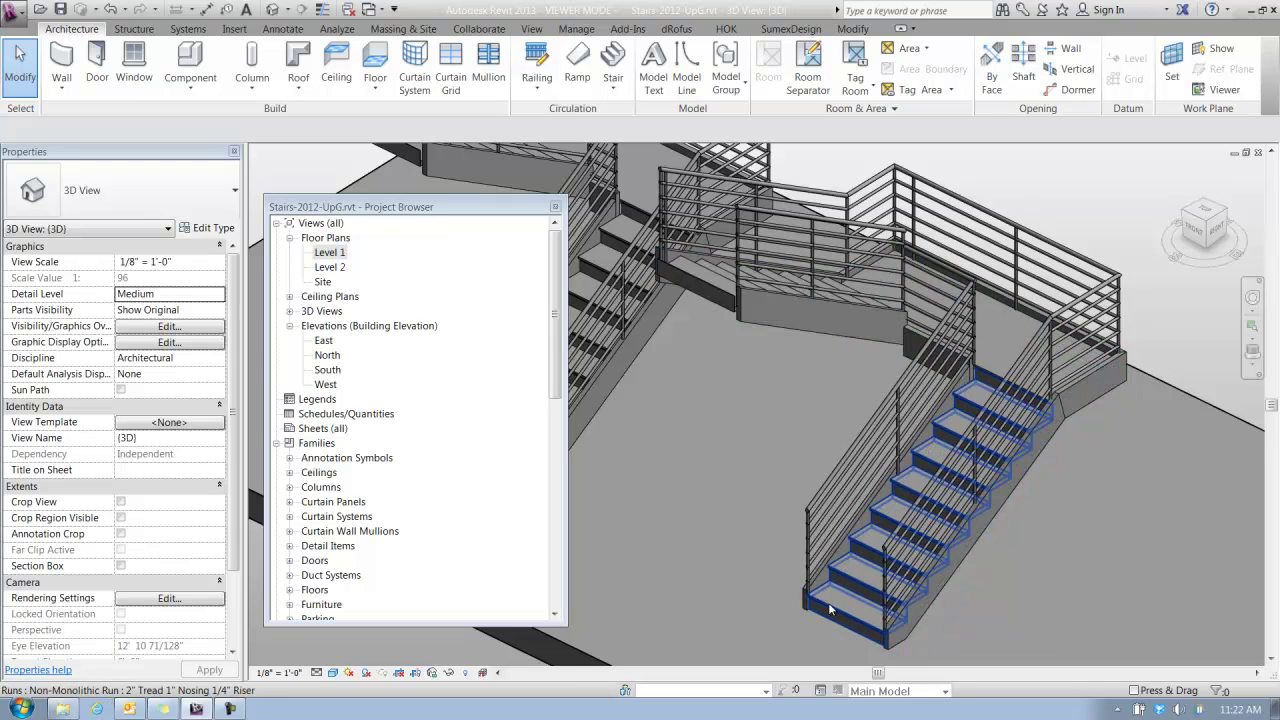
- Select the lower run to see its Non-Monolithic Run properties, then scroll the browser to Families > Stairs
key("Tab")
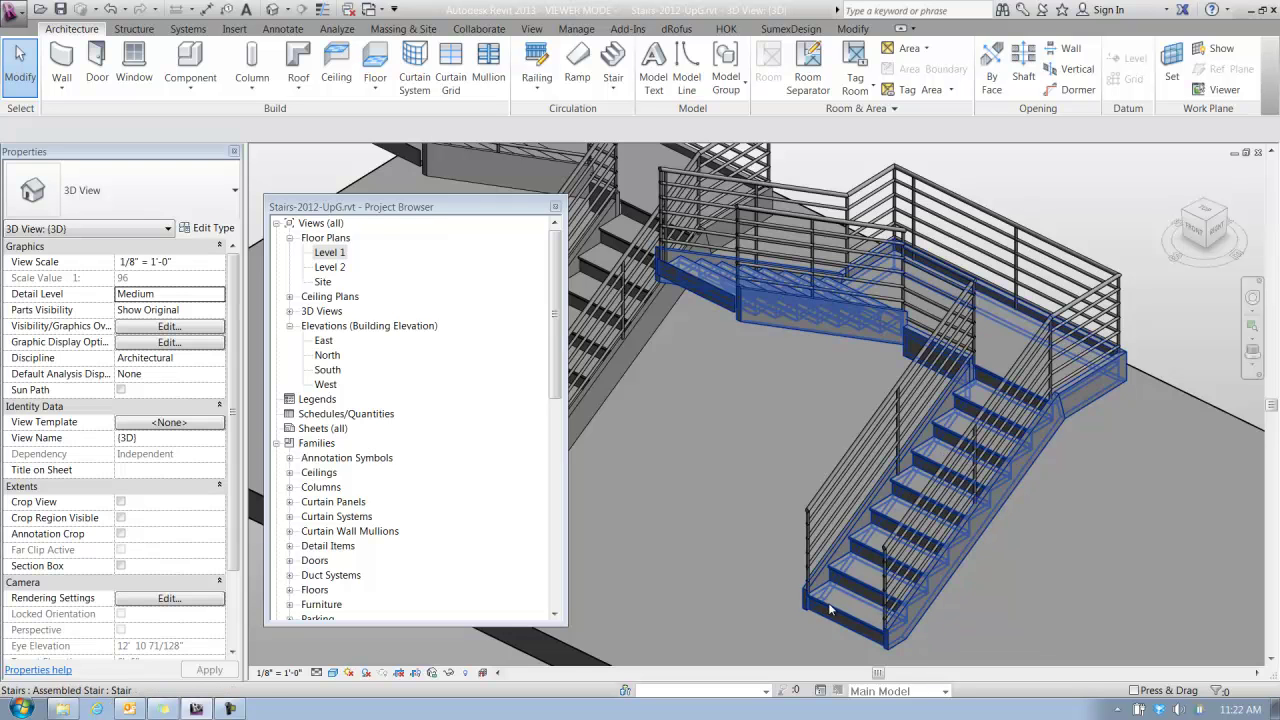
key("Tab")
key("Tab")
key("Tab")
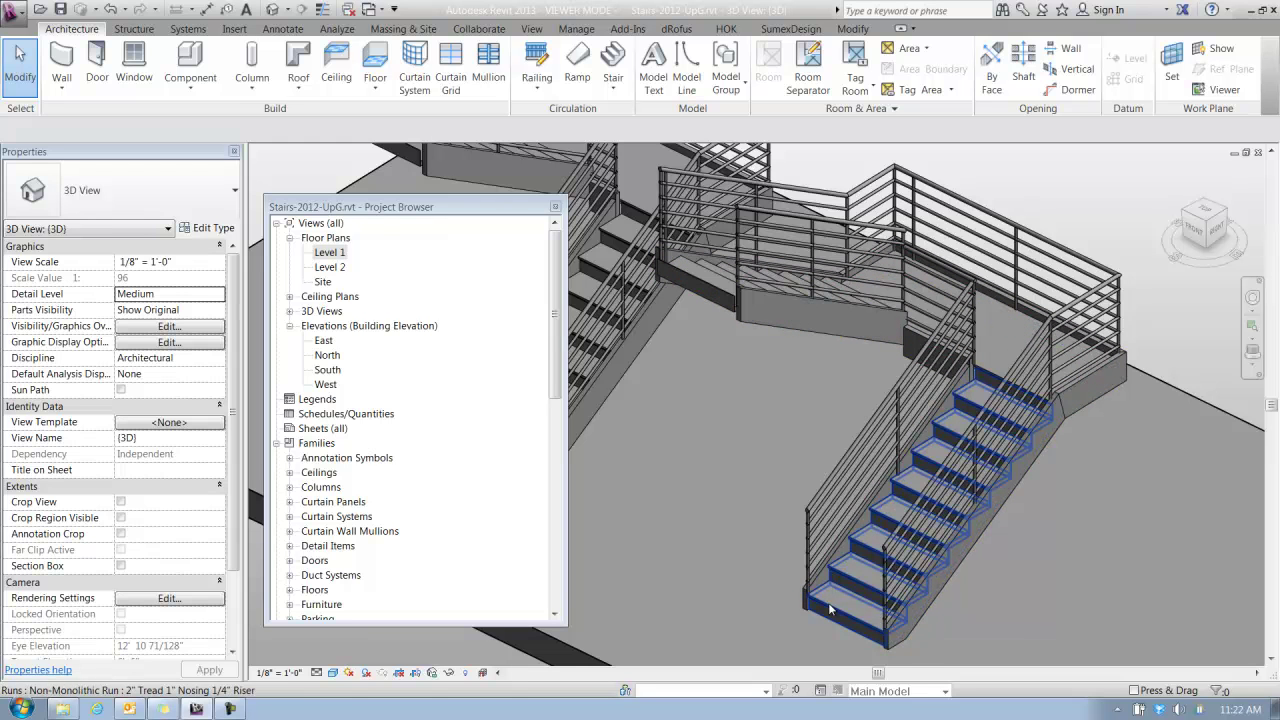
left_click(828, 610)
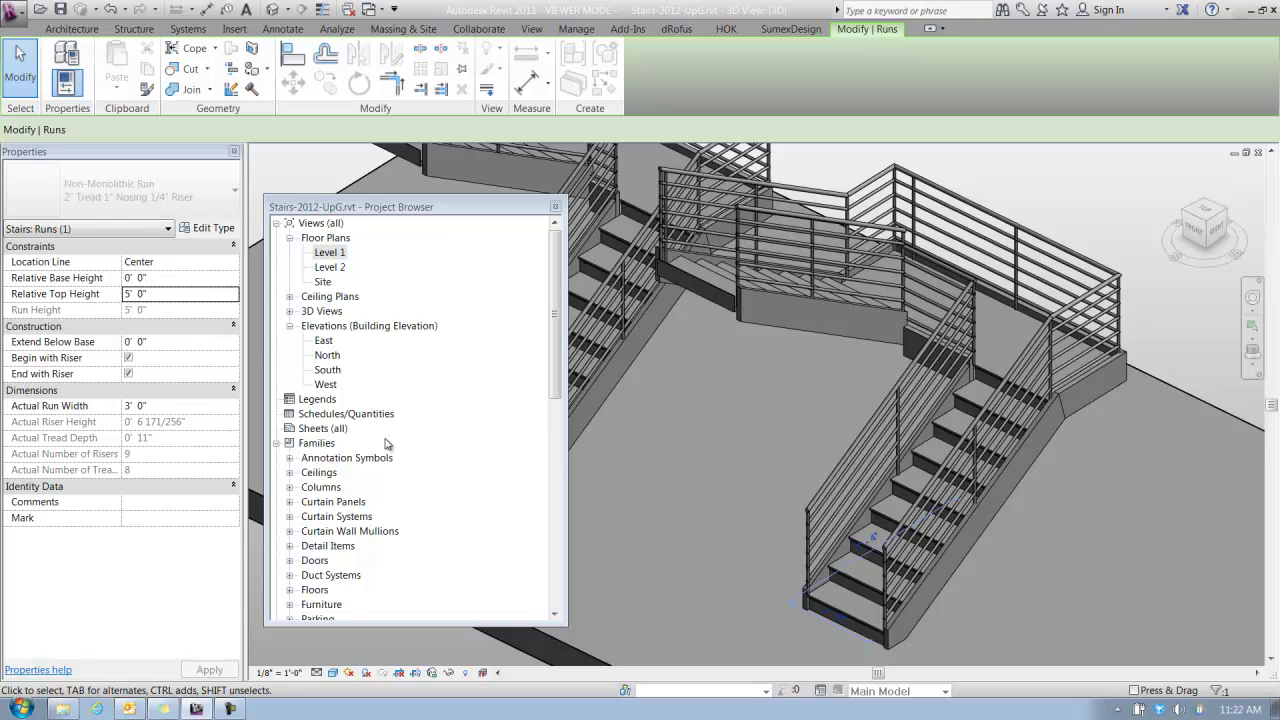
left_click_drag(559, 358, 554, 564)
- Expand Non-Monolithic Run and Monolithic Run and select the 2" Tread 1" Nosing 1/4" Riser type
left_click(285, 254)
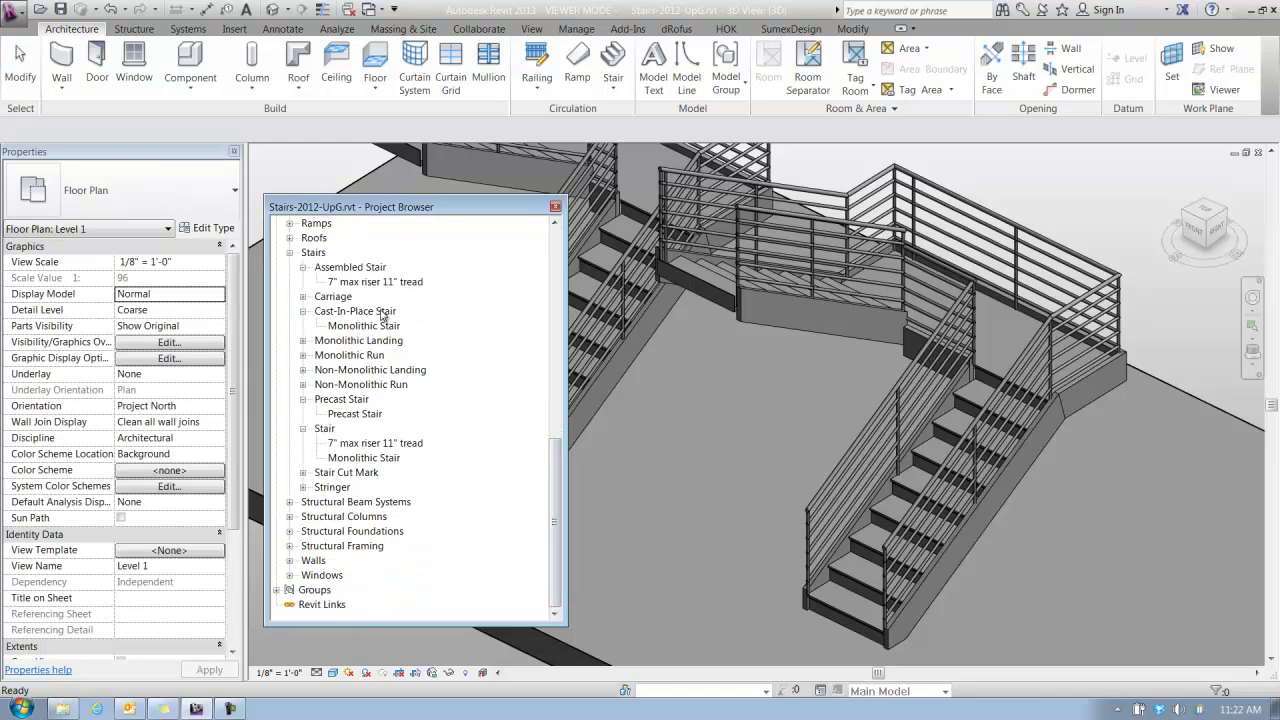
left_click(350, 356)
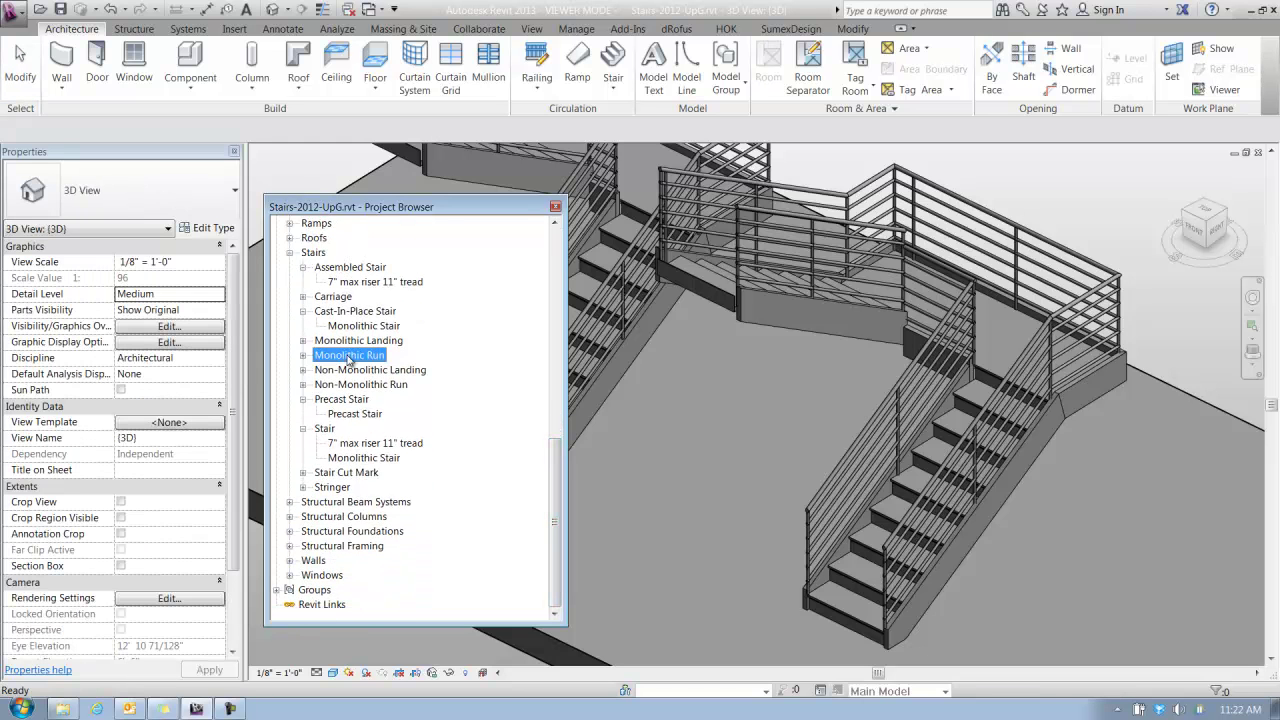
left_click(361, 388)
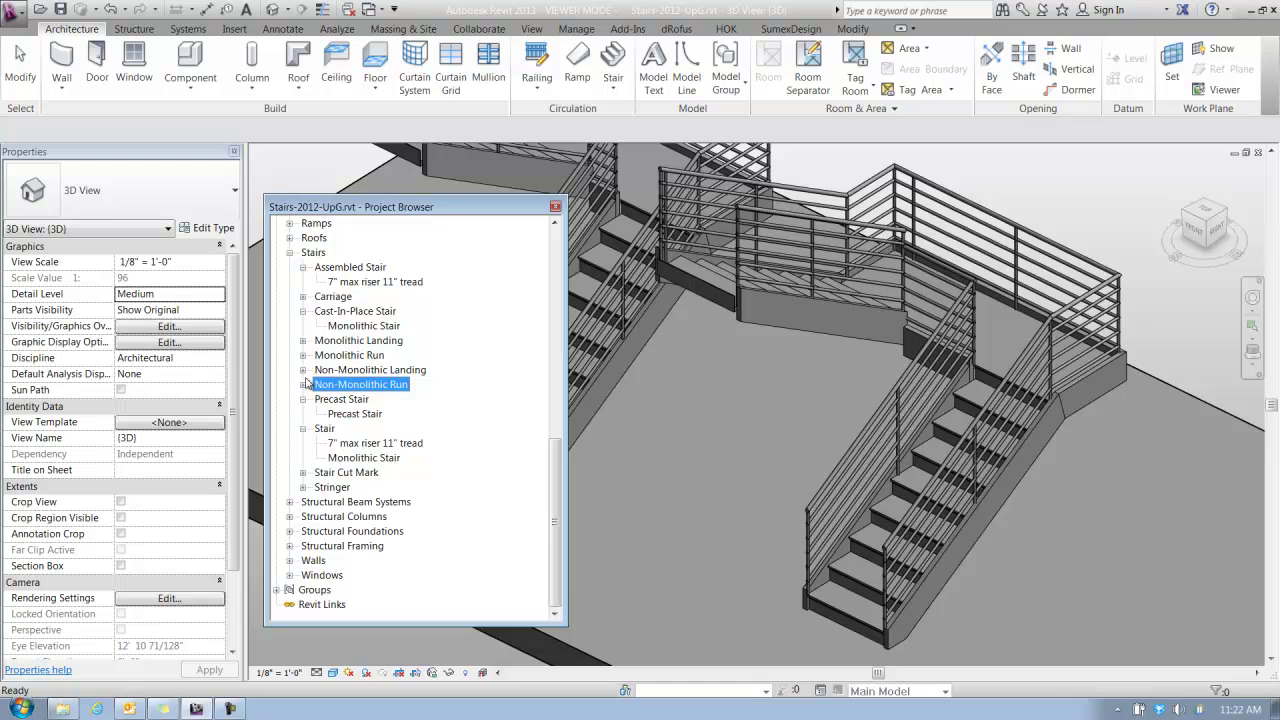
left_click(304, 384)
left_click(303, 355)
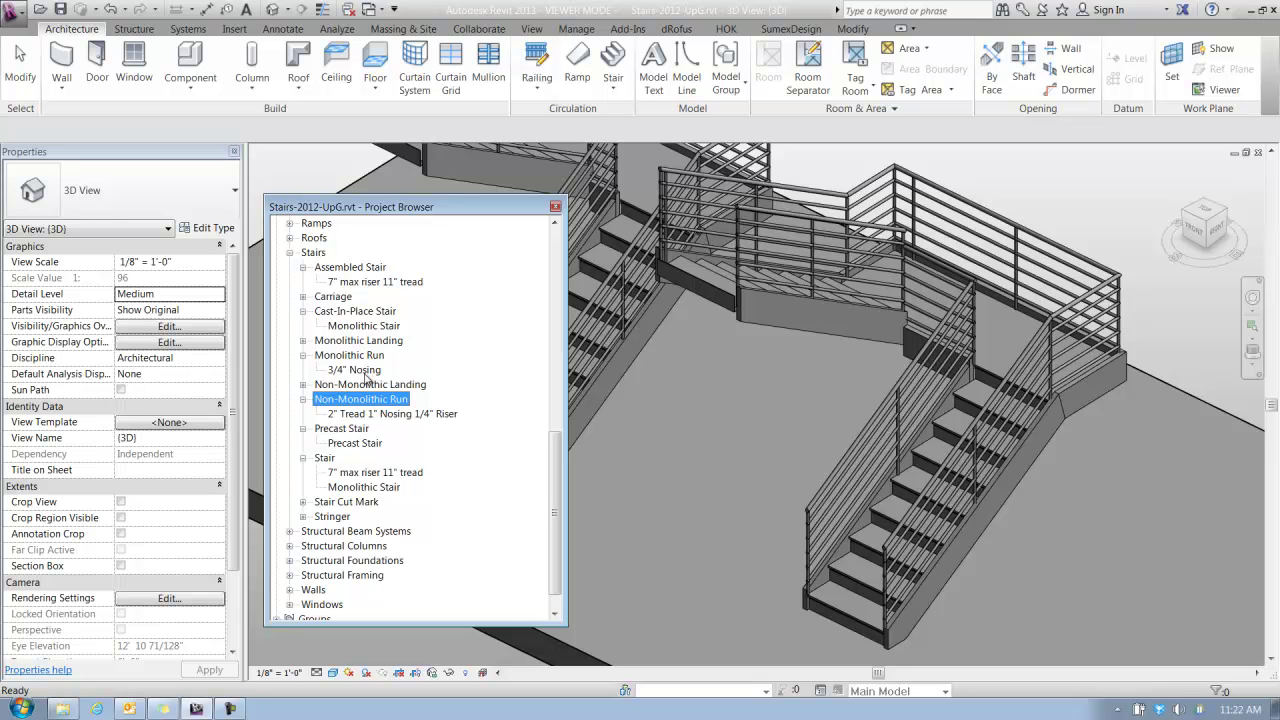
left_click(386, 414)
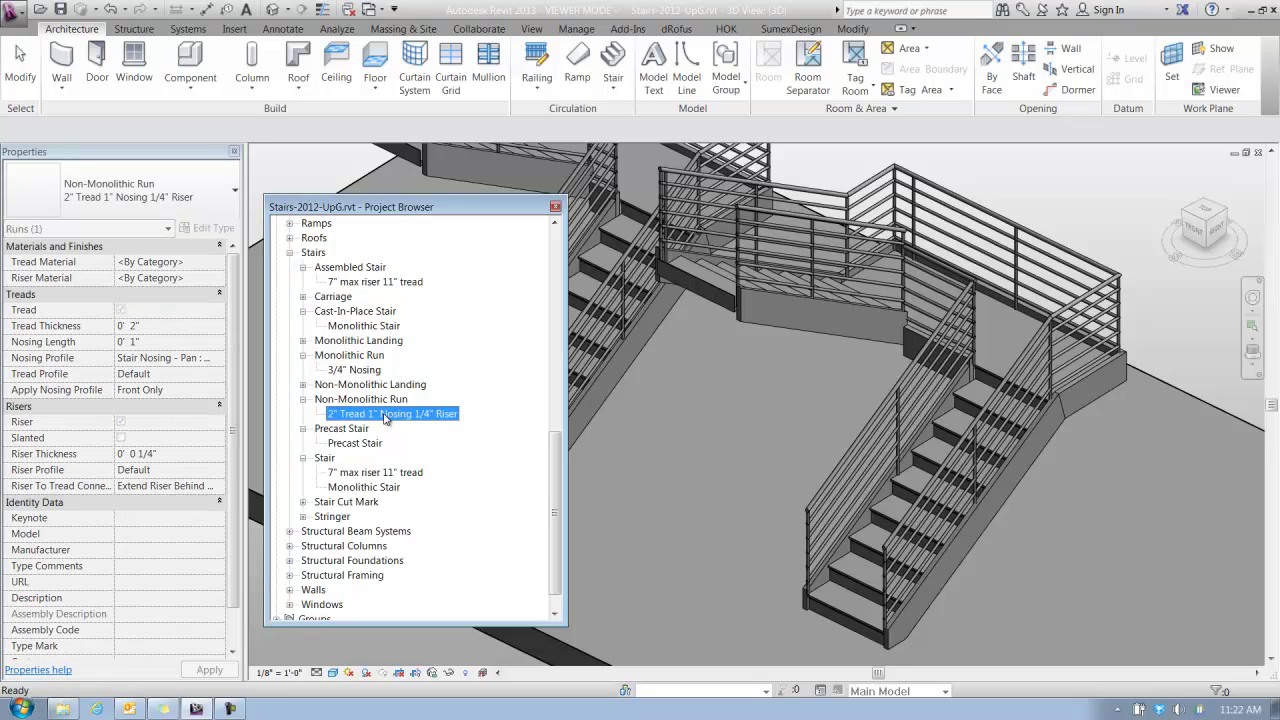
- Review the 2" Tread 1" Nosing 1/4" Riser type properties and cancel without changes
double_click(386, 414)
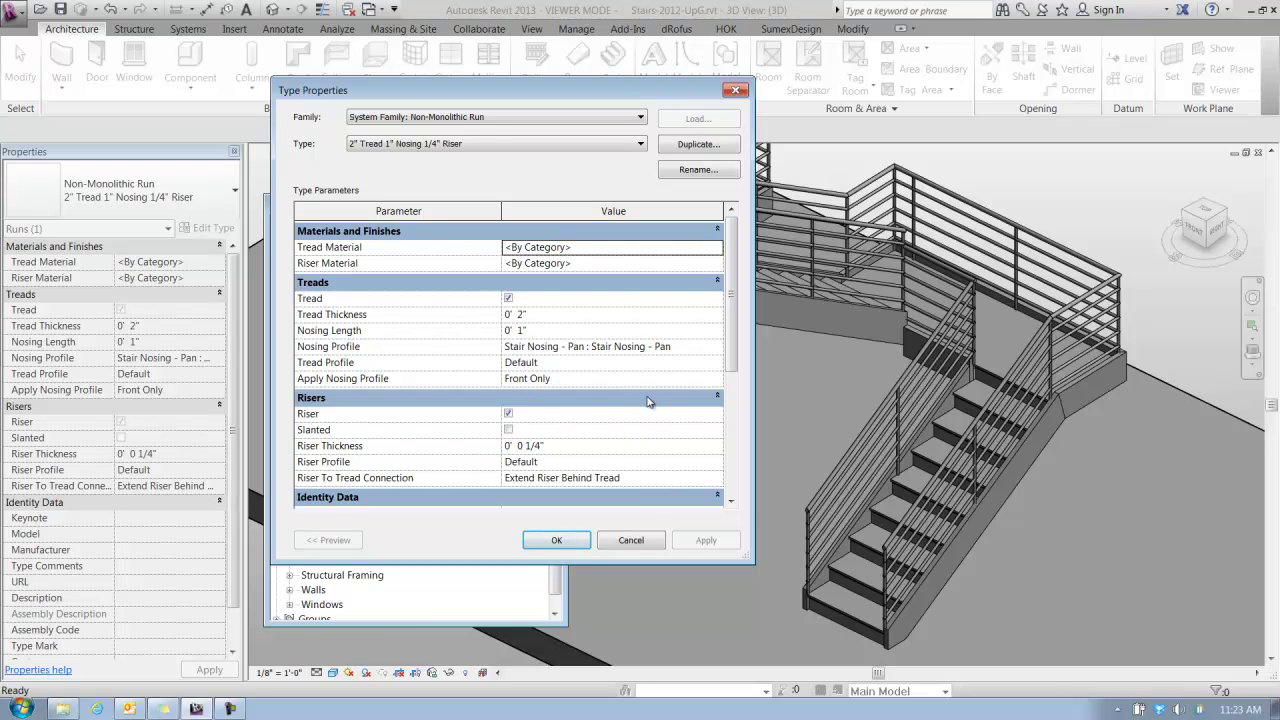
mouse_move(734, 345)
left_mouse_down()
mouse_move(740, 467)
mouse_move(731, 342)
left_mouse_up()
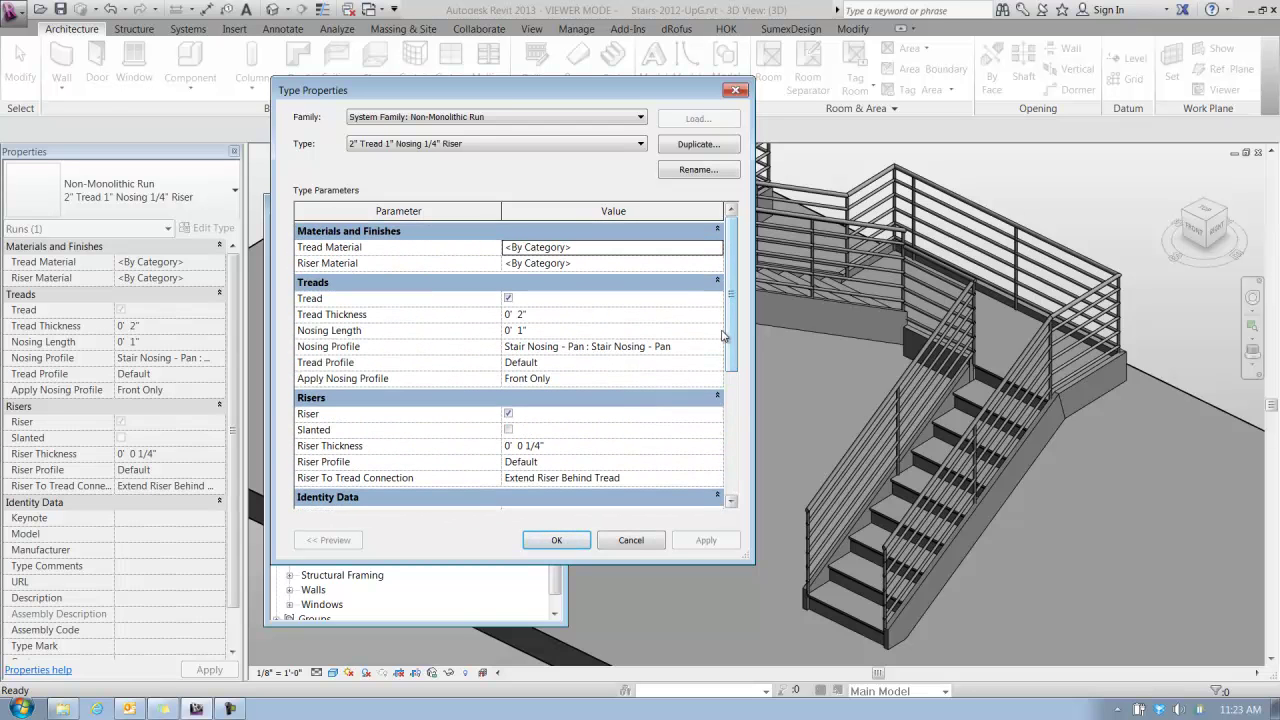
left_click(631, 540)
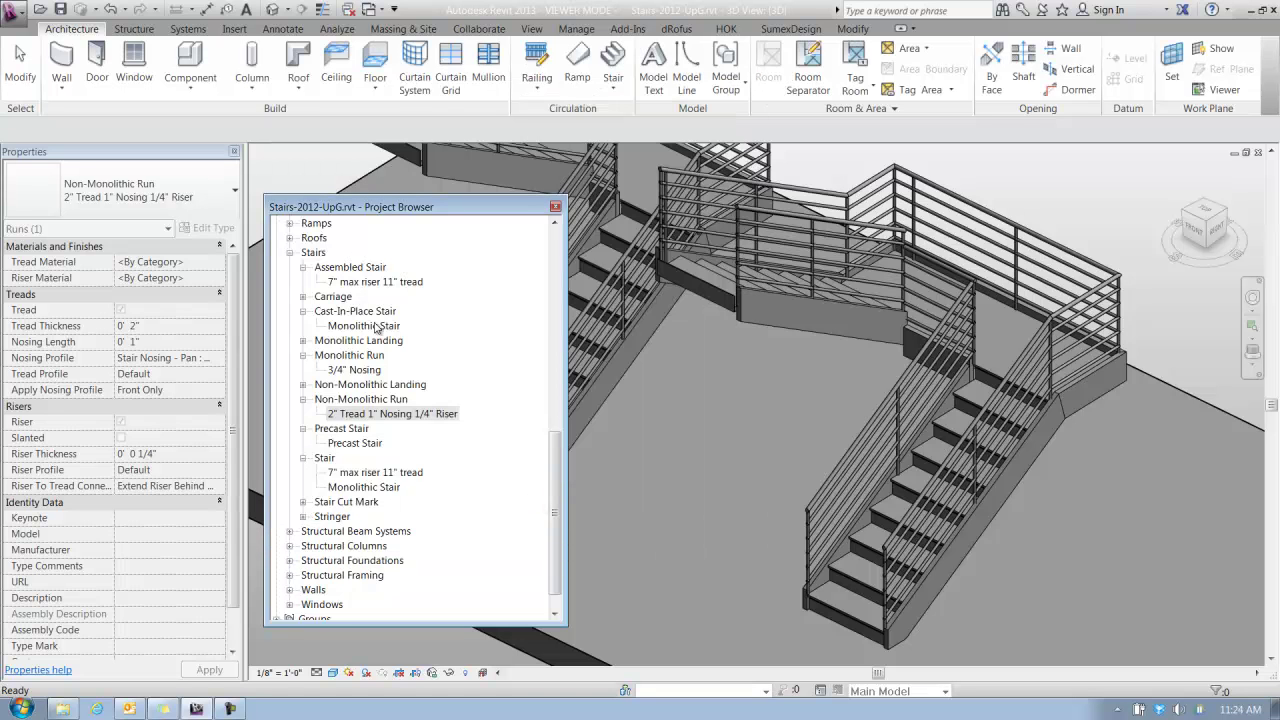
left_click(366, 284)
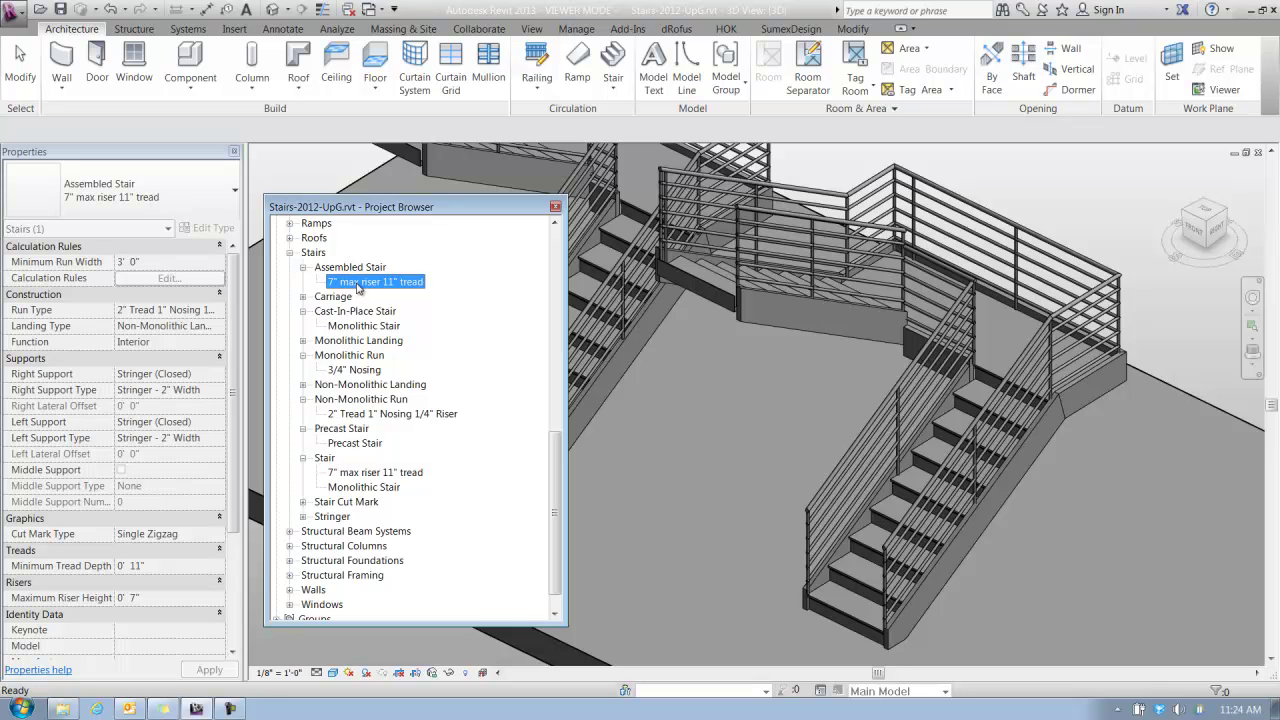
double_click(357, 283)
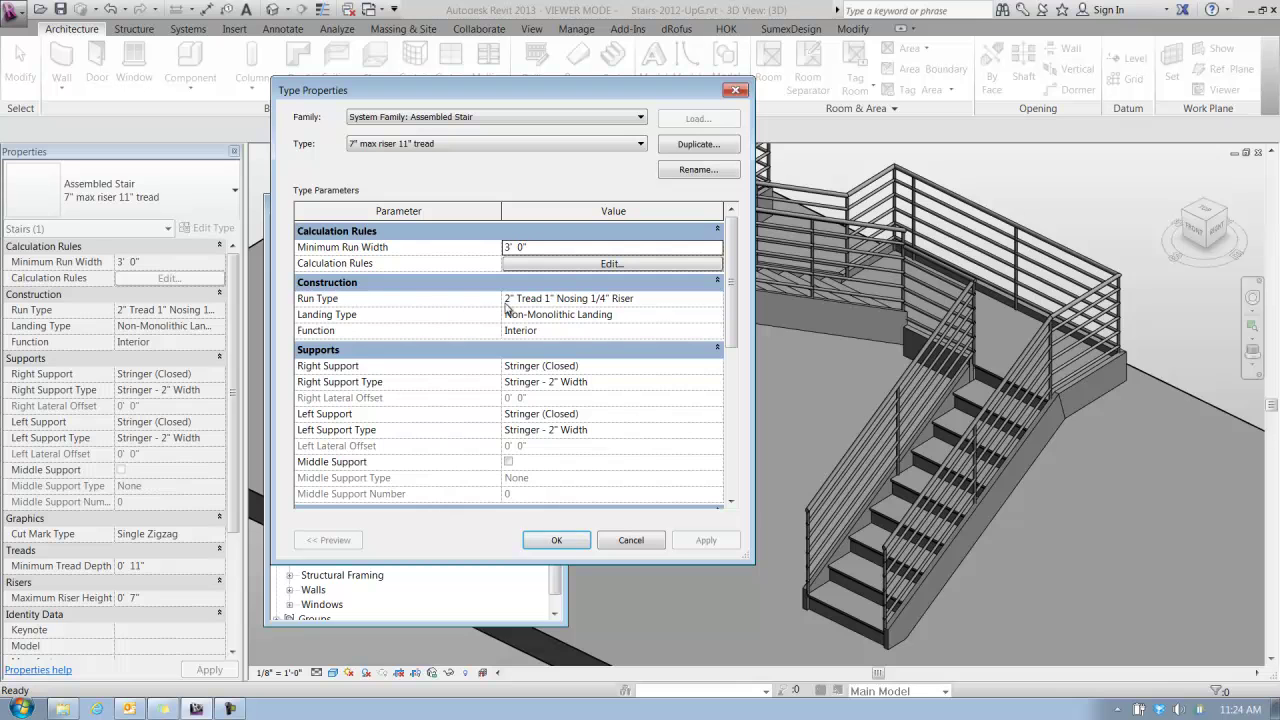
left_click(635, 306)
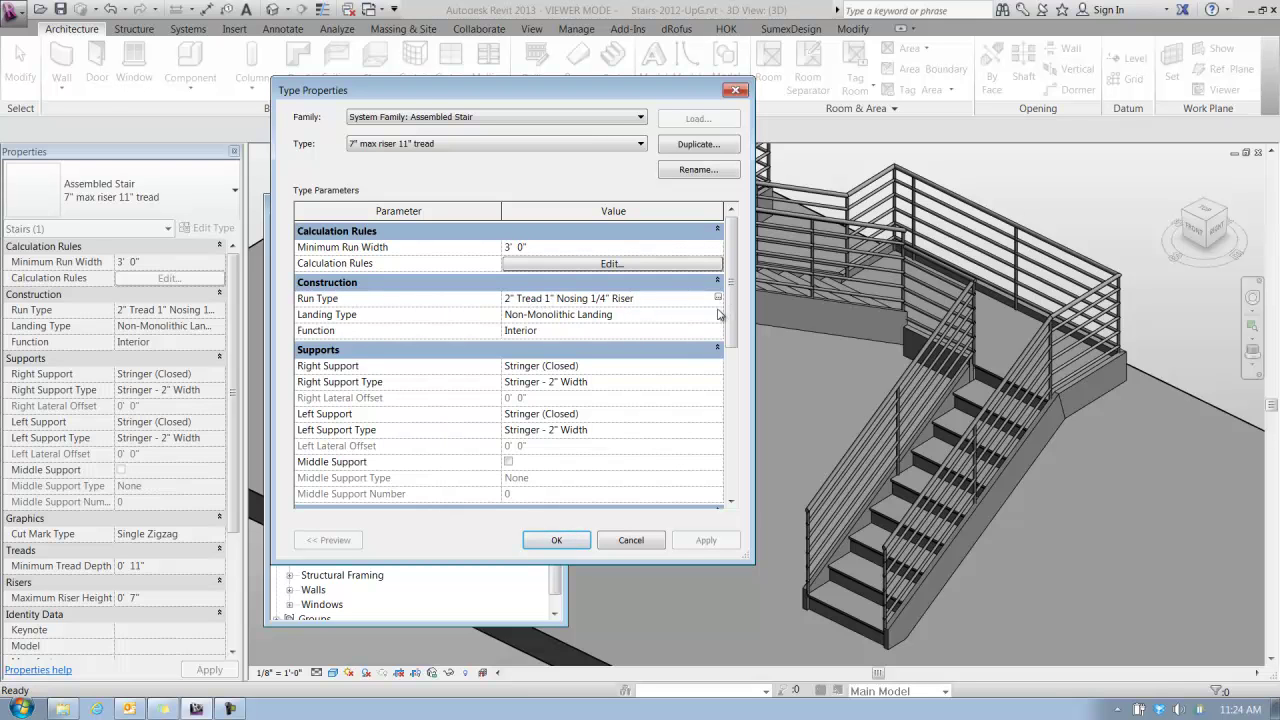
left_click(718, 298)
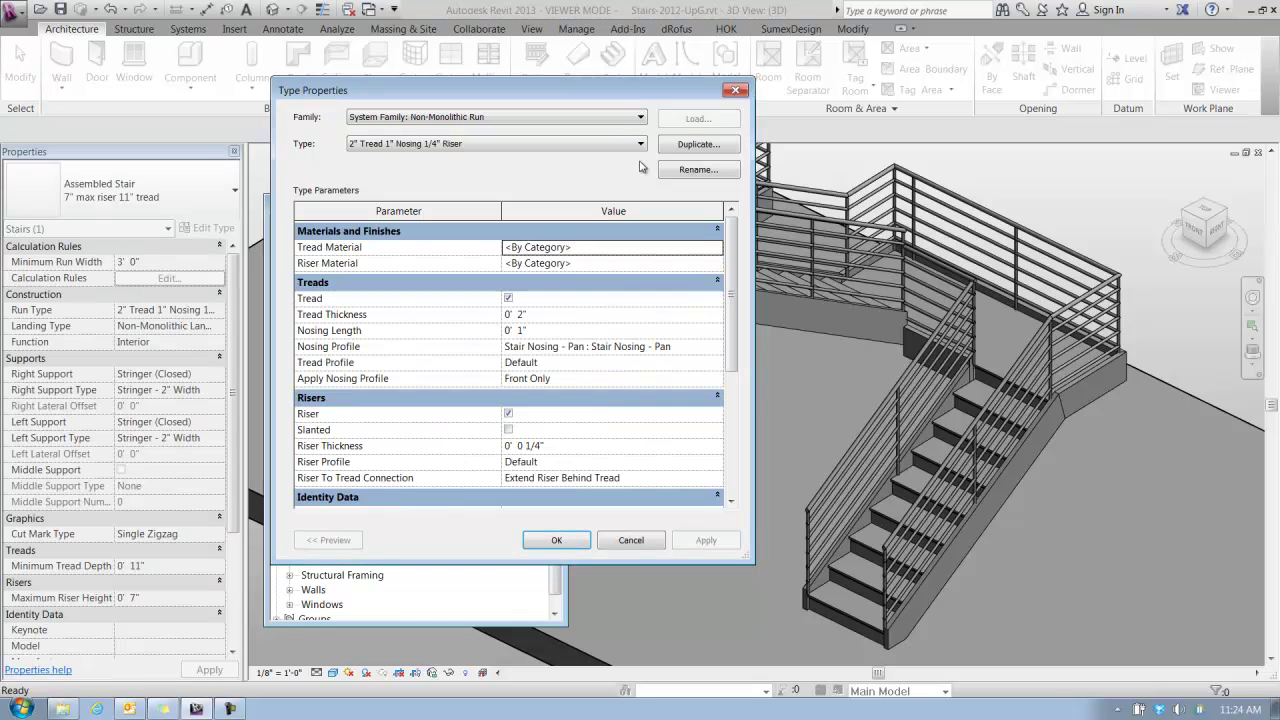
left_click_drag(616, 101, 860, 145)
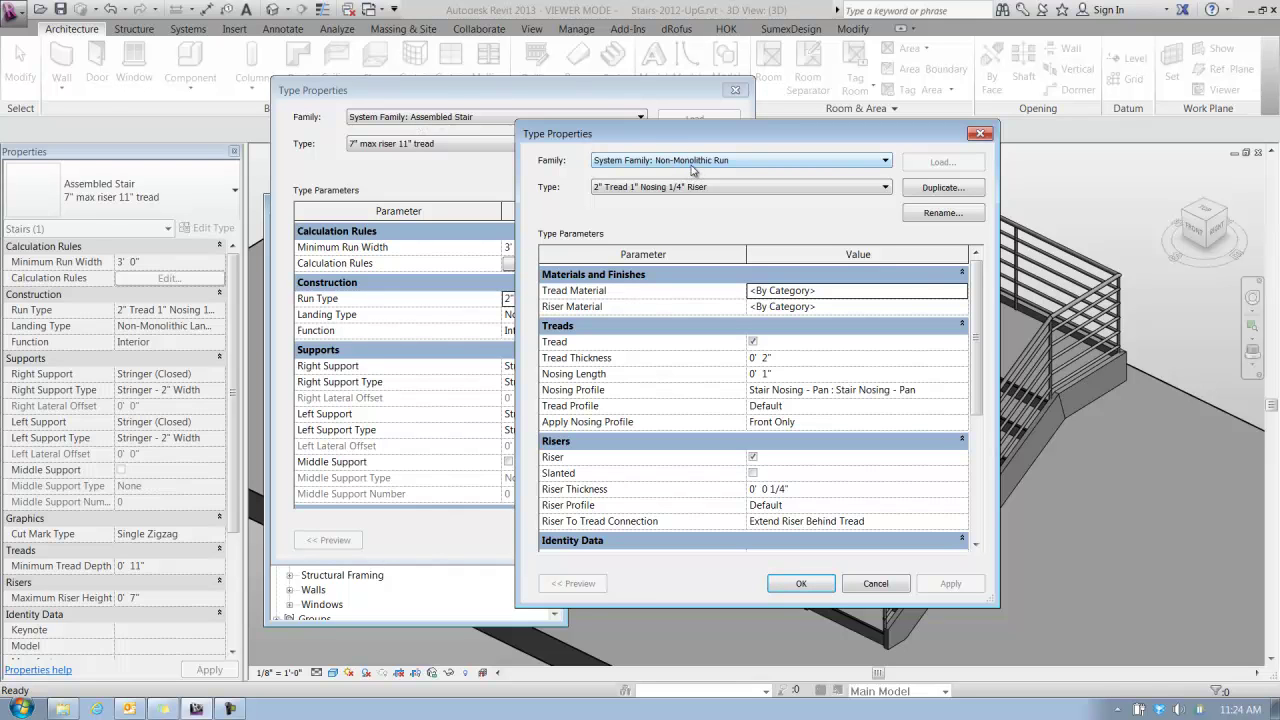
left_click(897, 588)
left_click(645, 543)
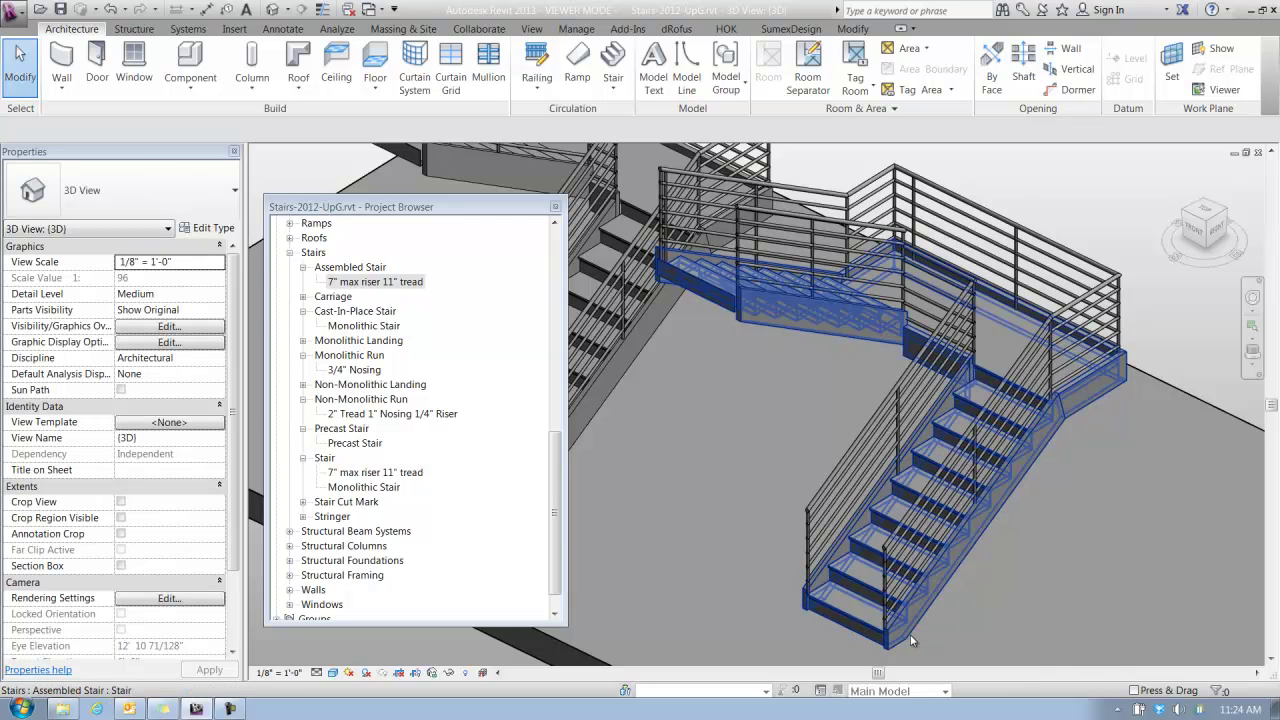
- Review the stair's 2" stringer properties on its own, then select the Handrail - Pipe railing
key("Tab")
key("Tab")
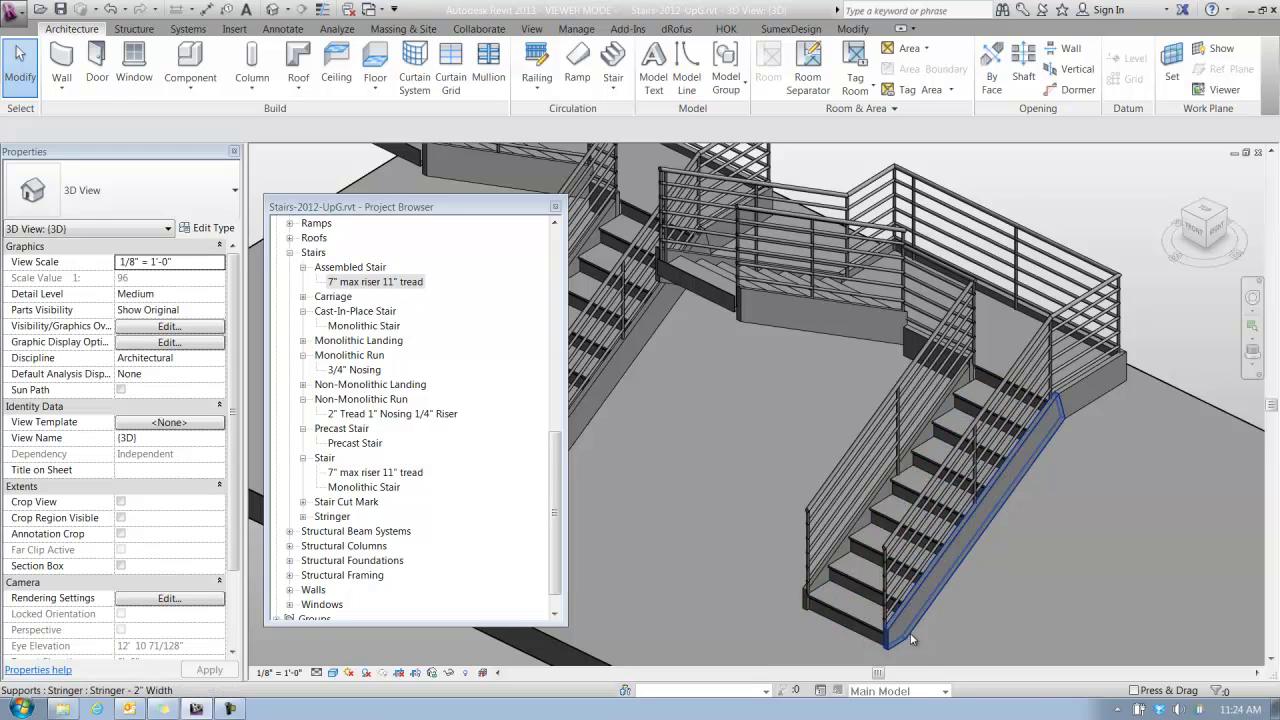
left_click(910, 640)
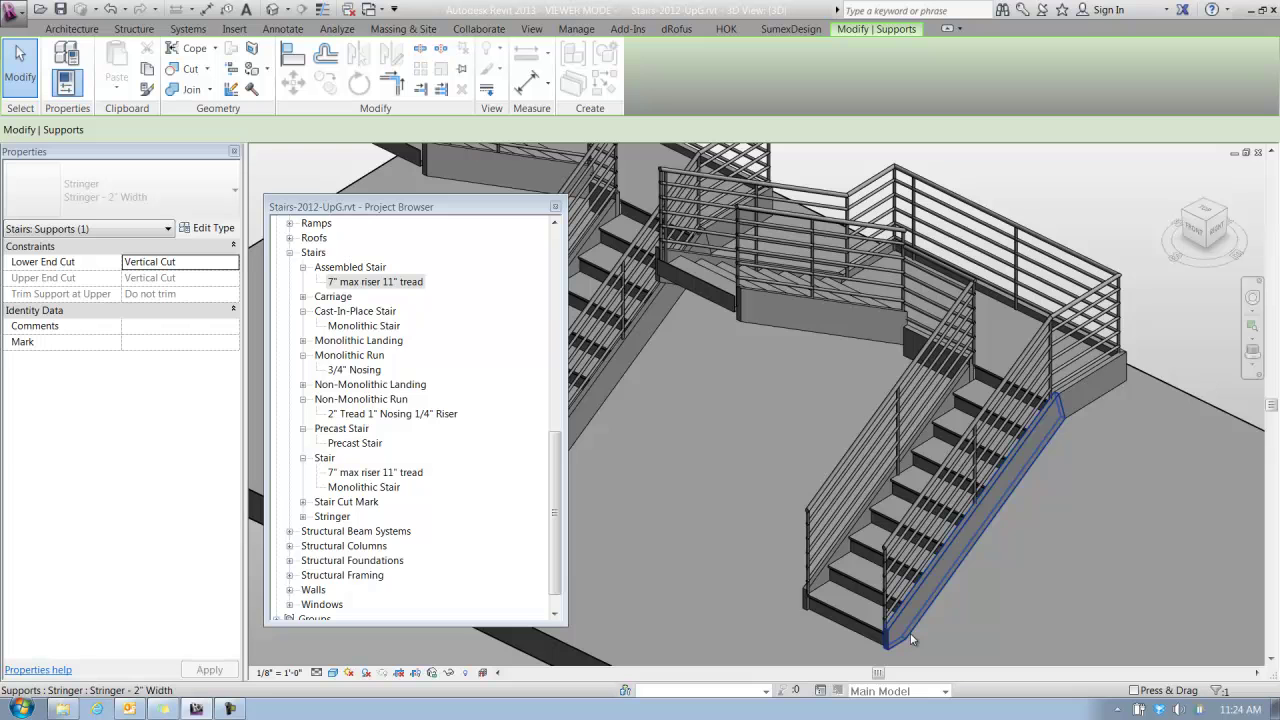
left_click(226, 192)
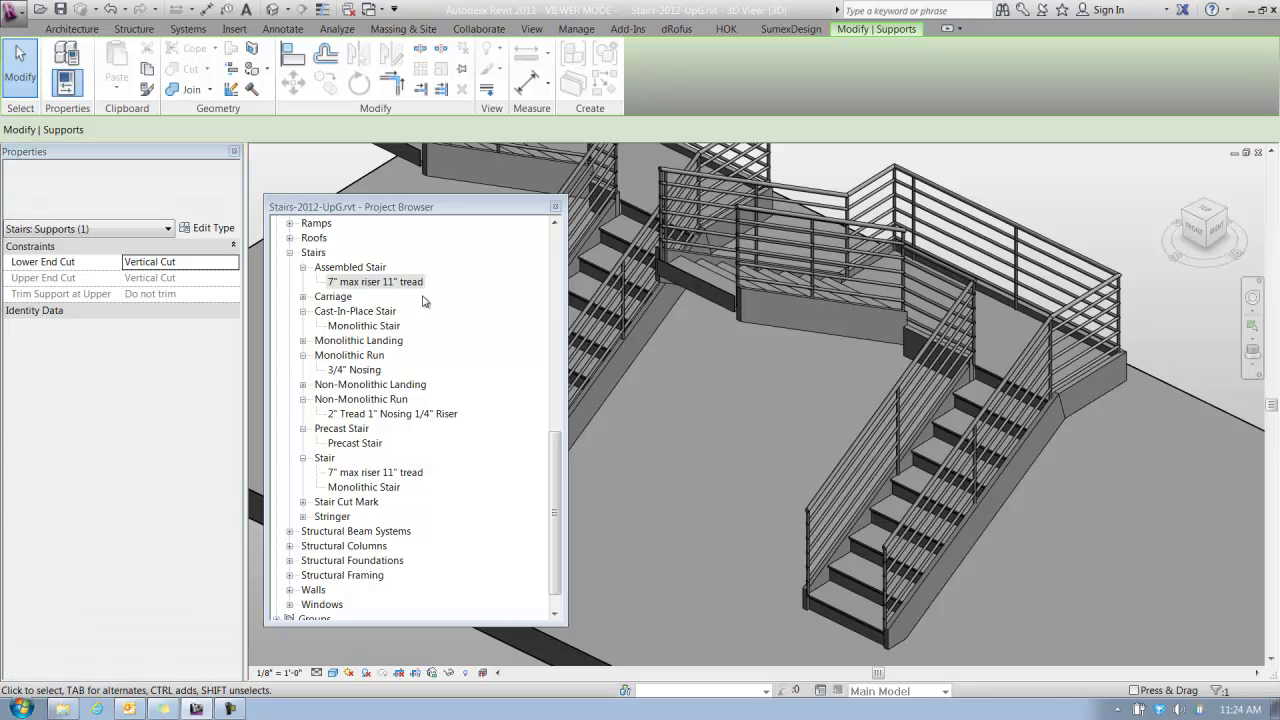
left_click(780, 475)
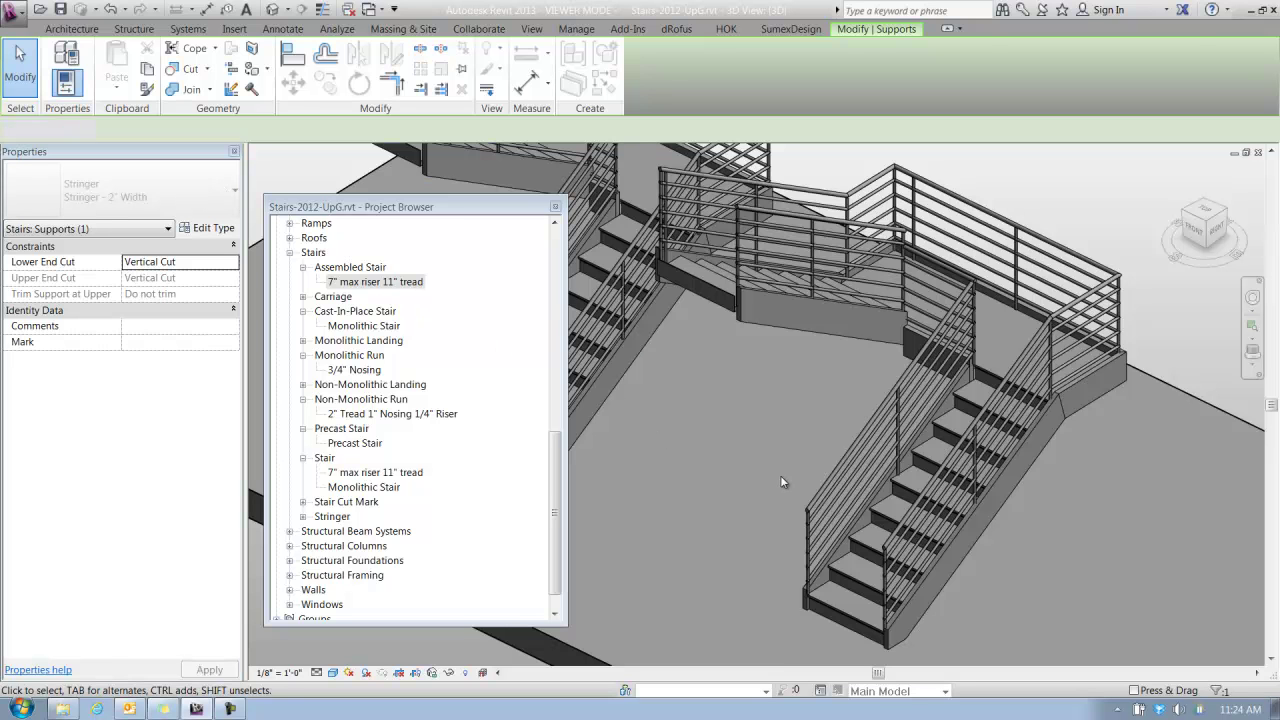
left_click(853, 476)
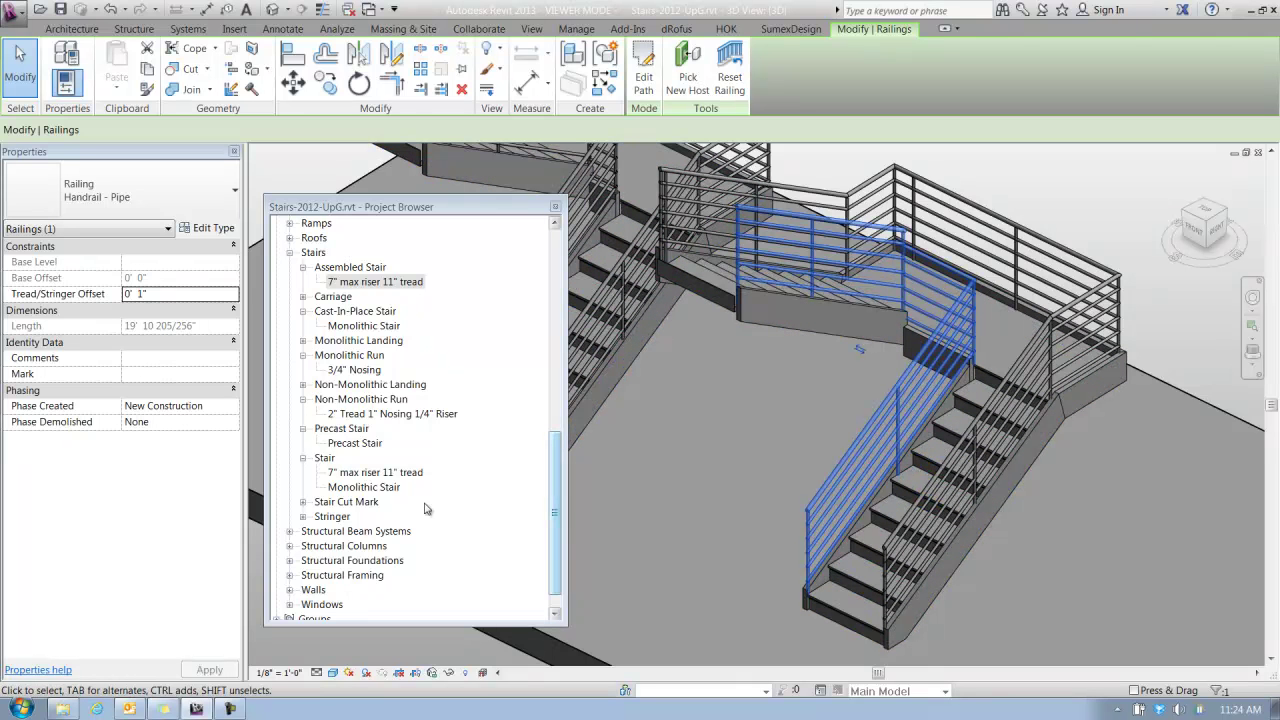
- Collapse Stairs and expand the Railings families, briefly showing the Railing system types
left_click(290, 253)
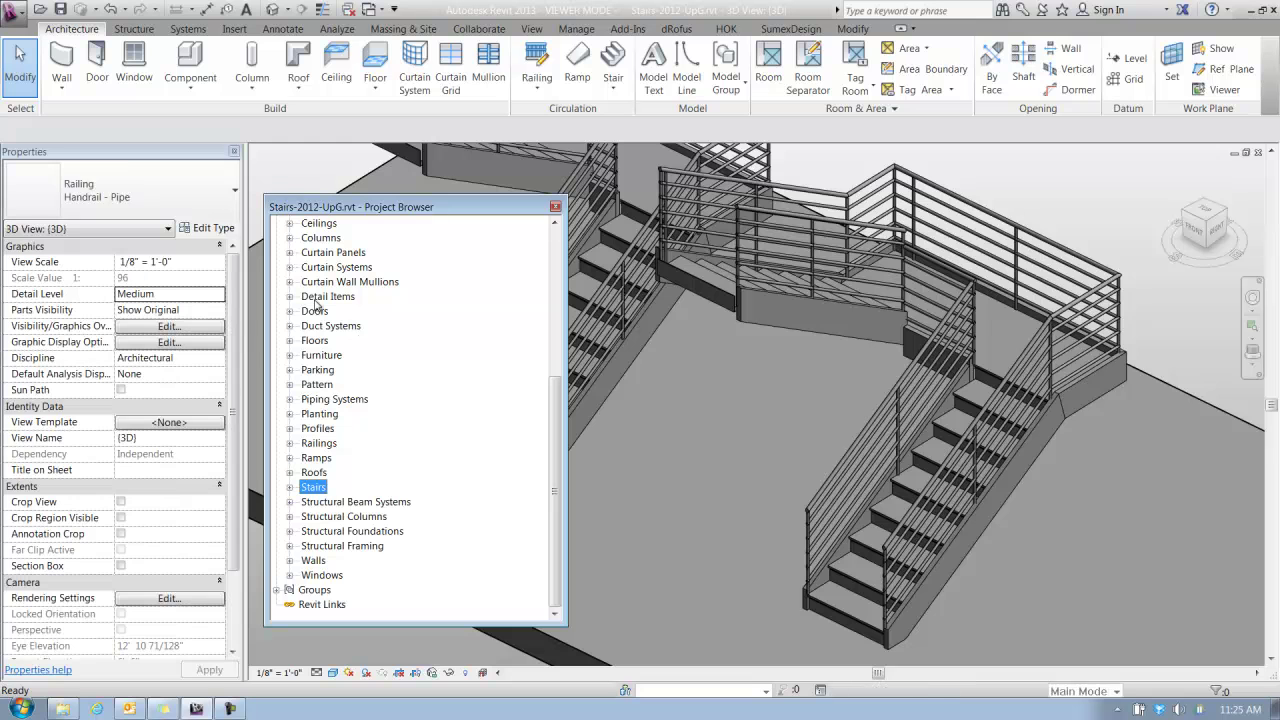
left_click(290, 443)
left_click(331, 502)
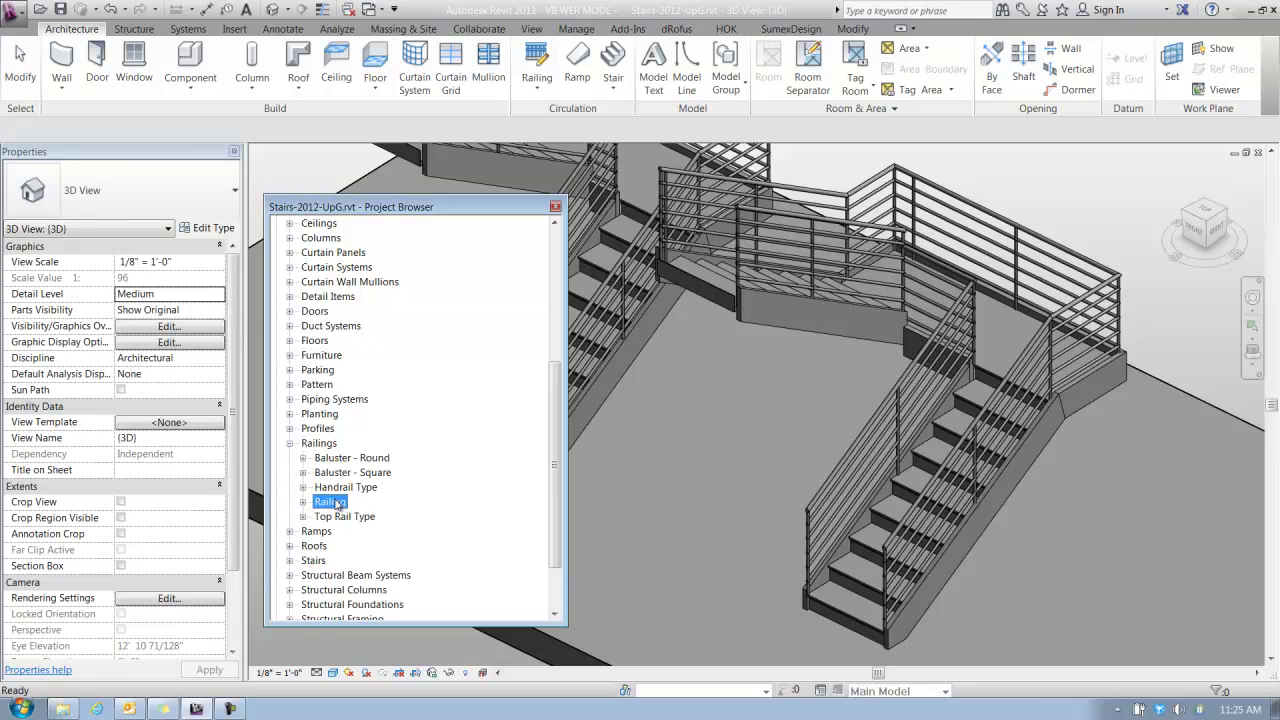
left_click(304, 502)
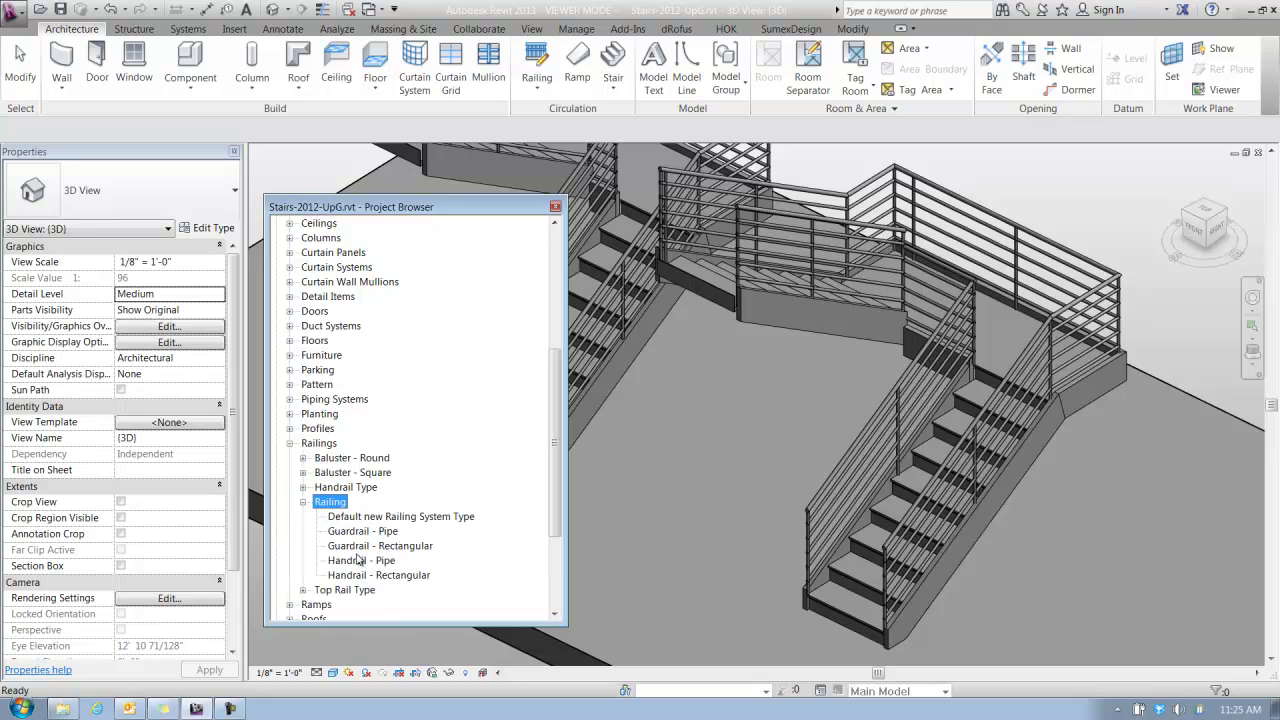
left_click(304, 503)
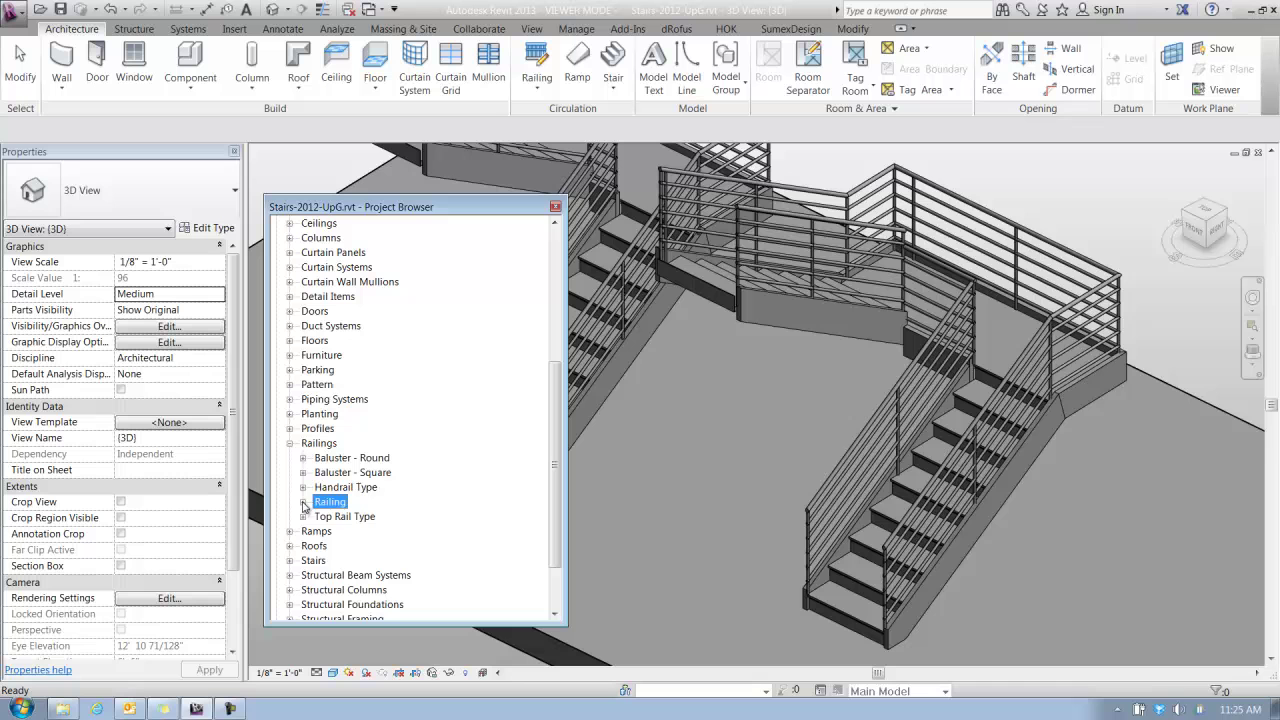
- Expand the Handrail Type and Top Rail Type groups to list their types
left_click(334, 459)
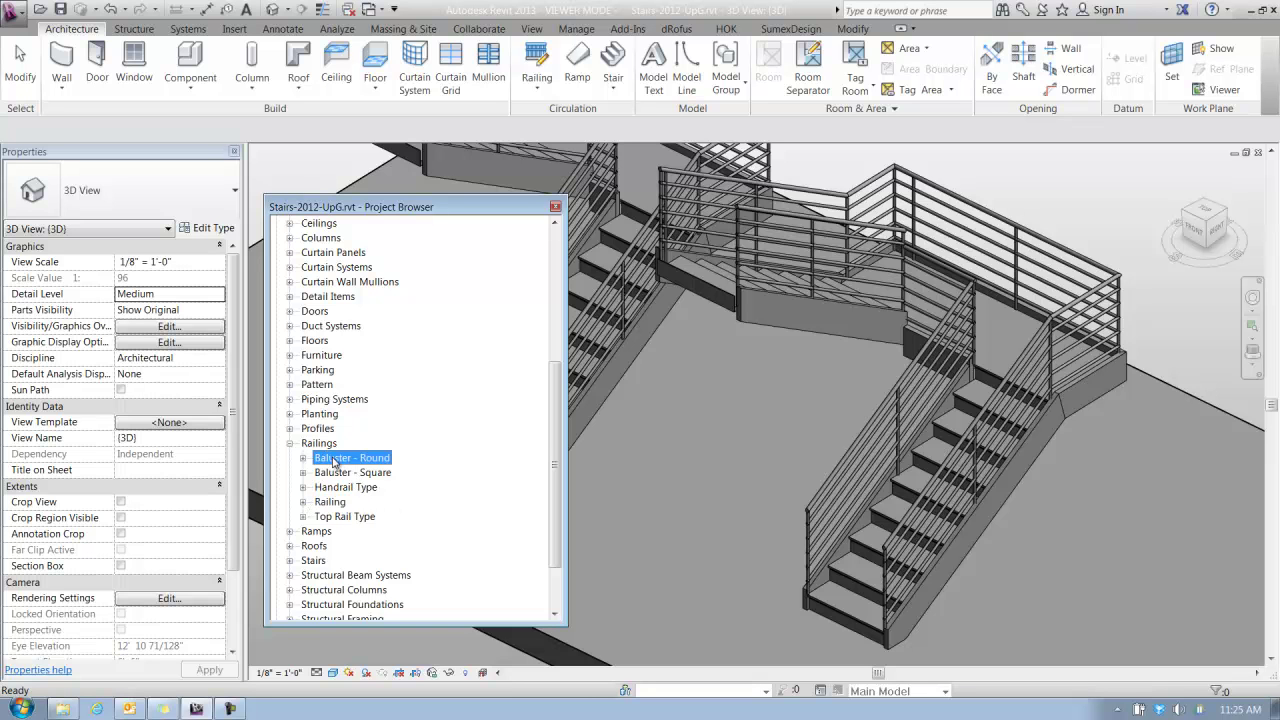
left_click(336, 488)
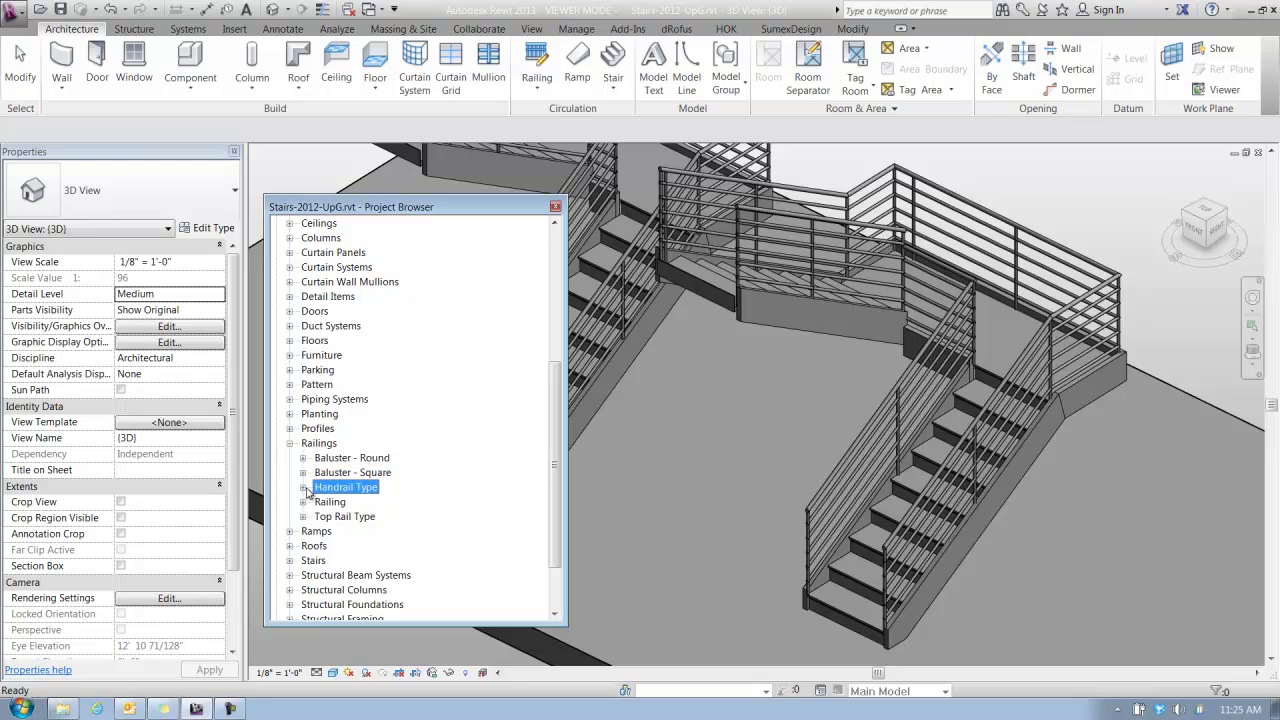
left_click(303, 487)
left_click(303, 531)
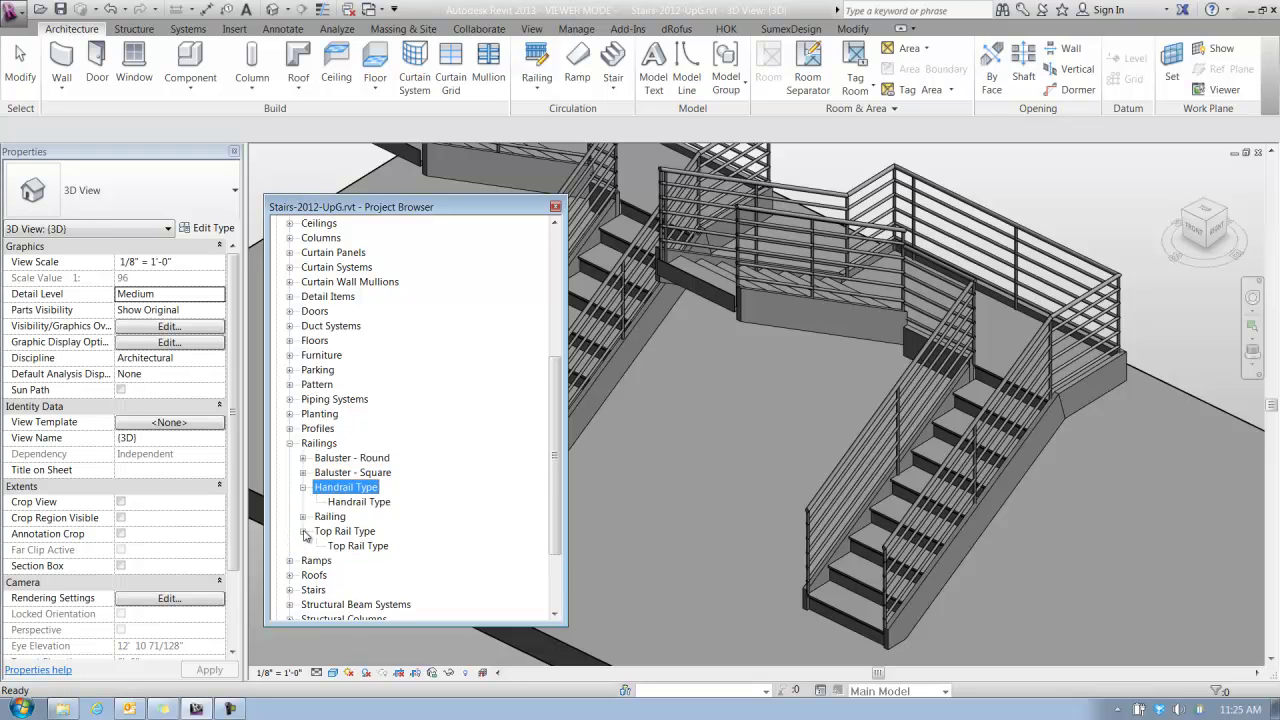
left_click(736, 397)
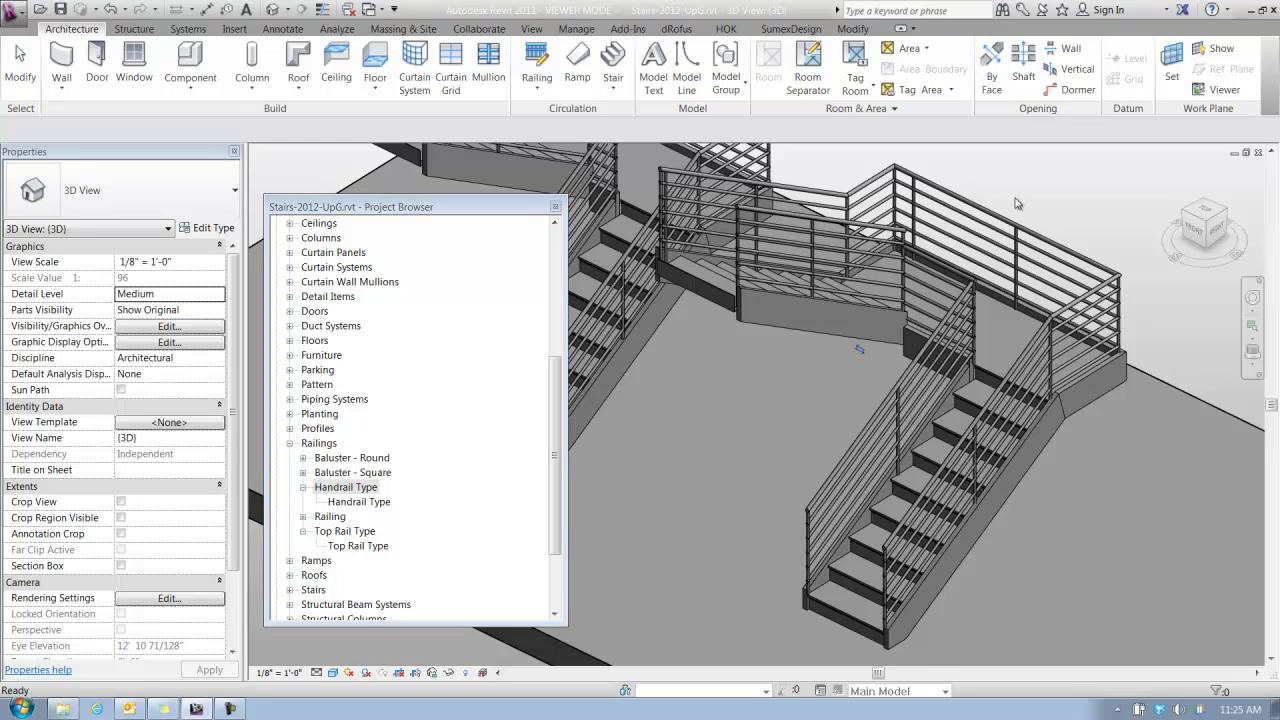
- Switch the upper flight's outer railing to Default new Railing System Type with vertical balusters
left_click(1002, 216)
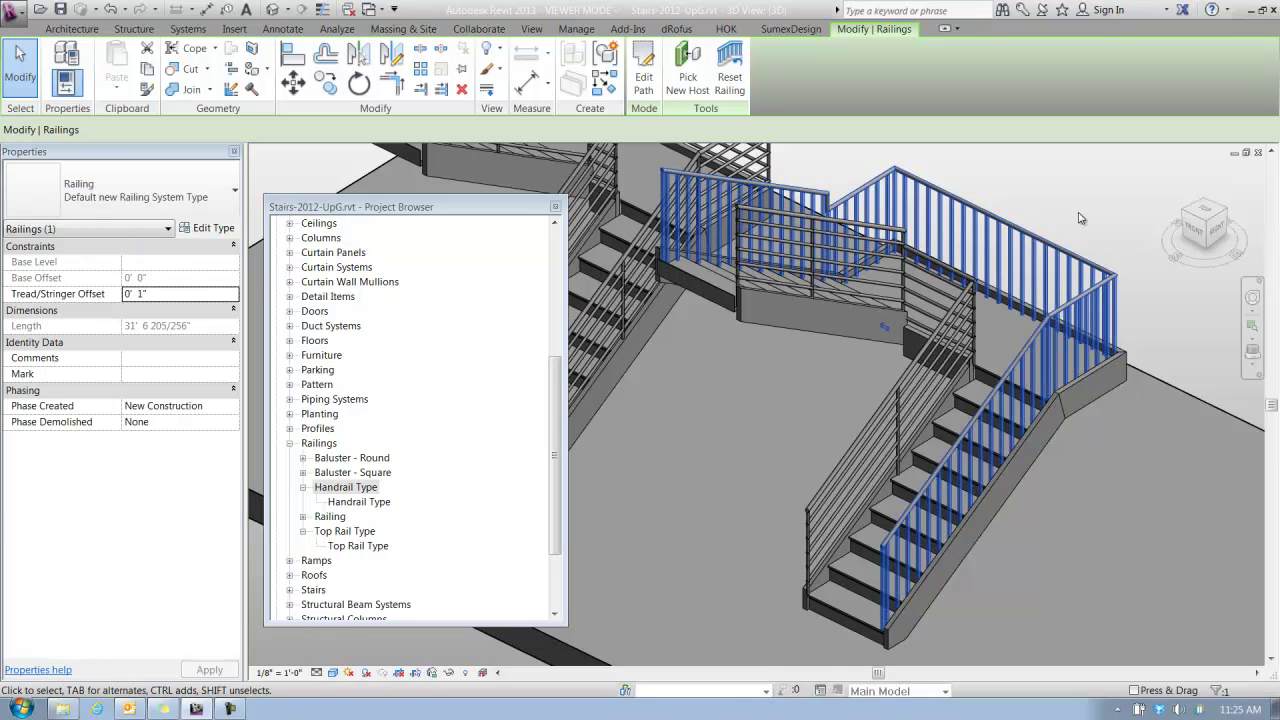
left_click(1089, 247)
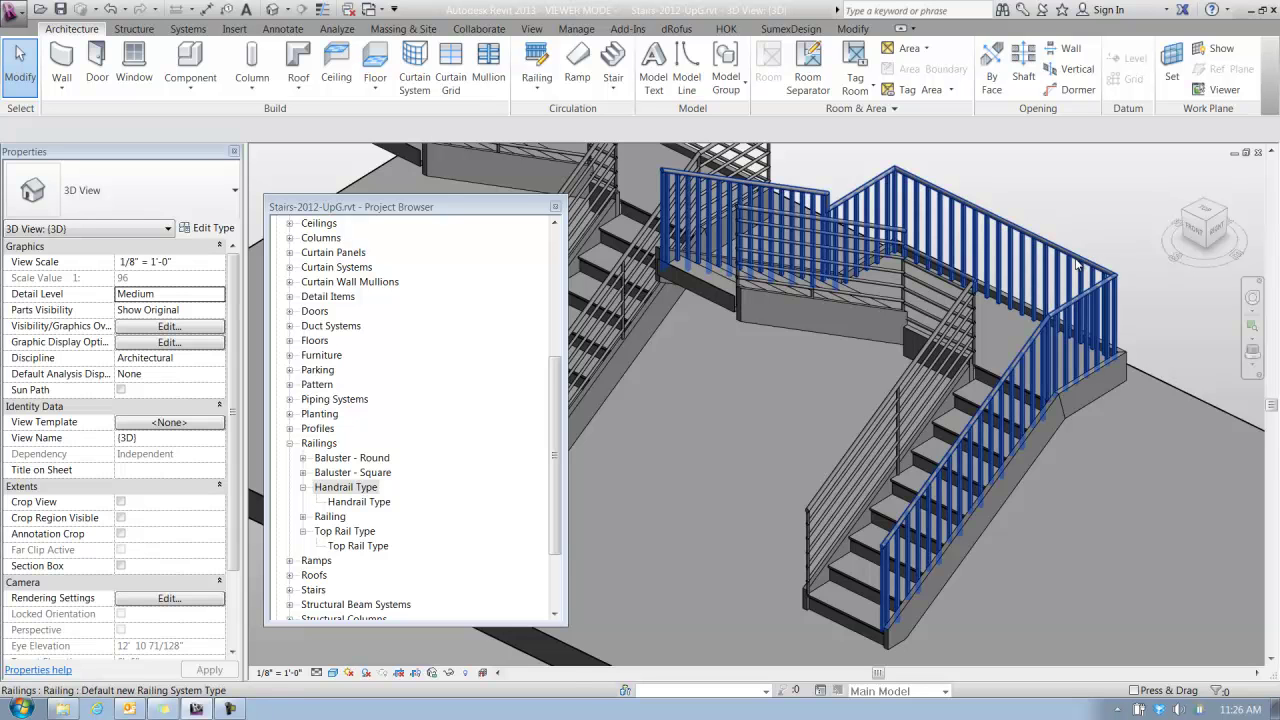
- Select the new default railing and zoom in on it
left_click(1080, 262)
scroll(1082, 258, "up", 2)
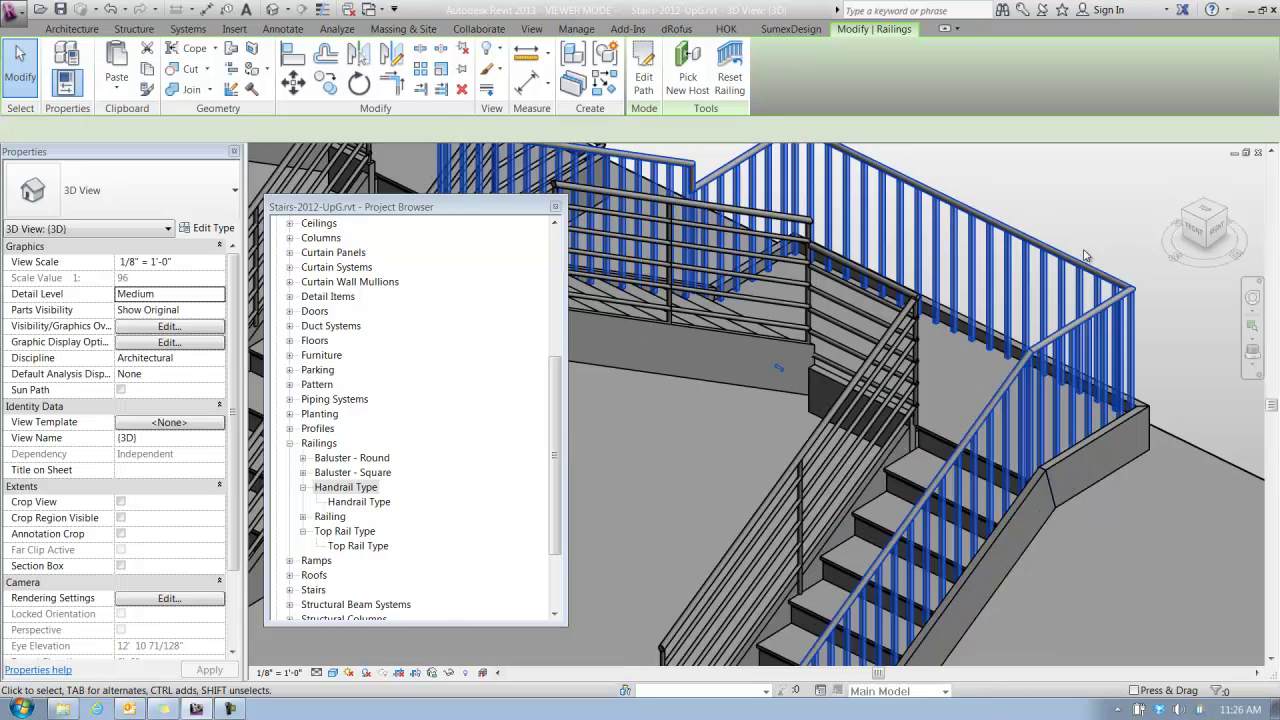
scroll(1085, 252, "up", 3)
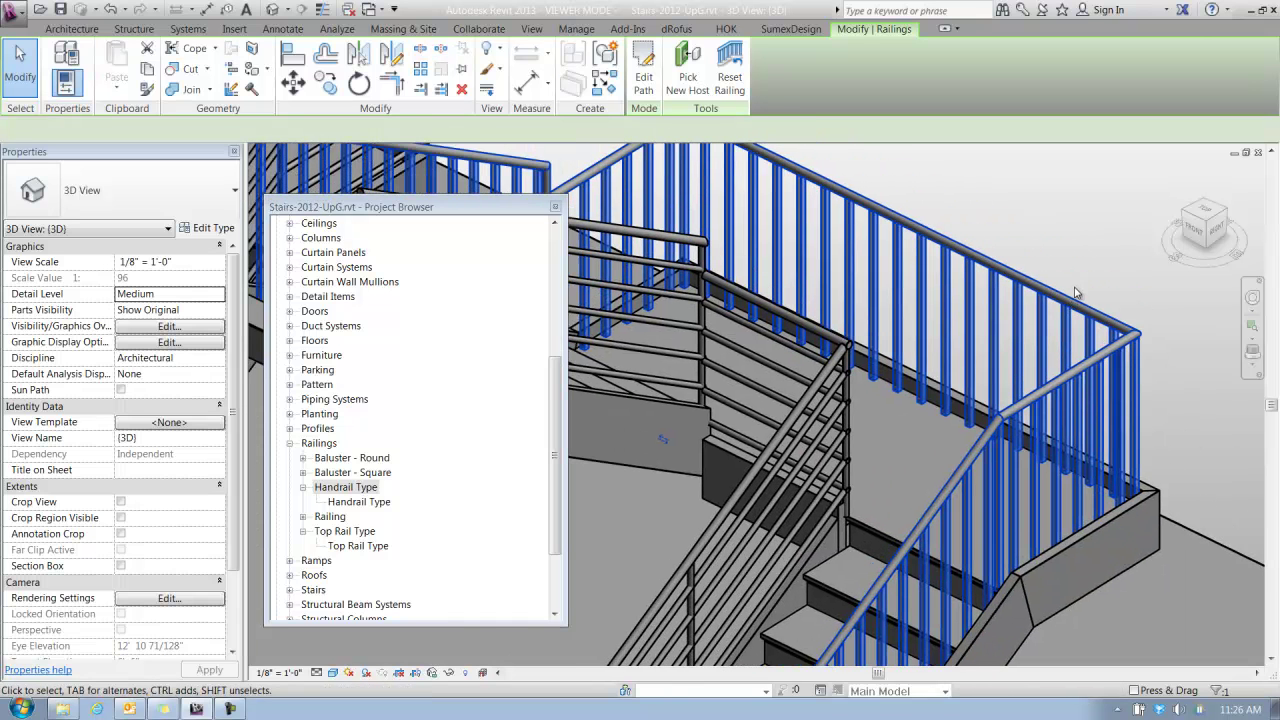
key("Escape")
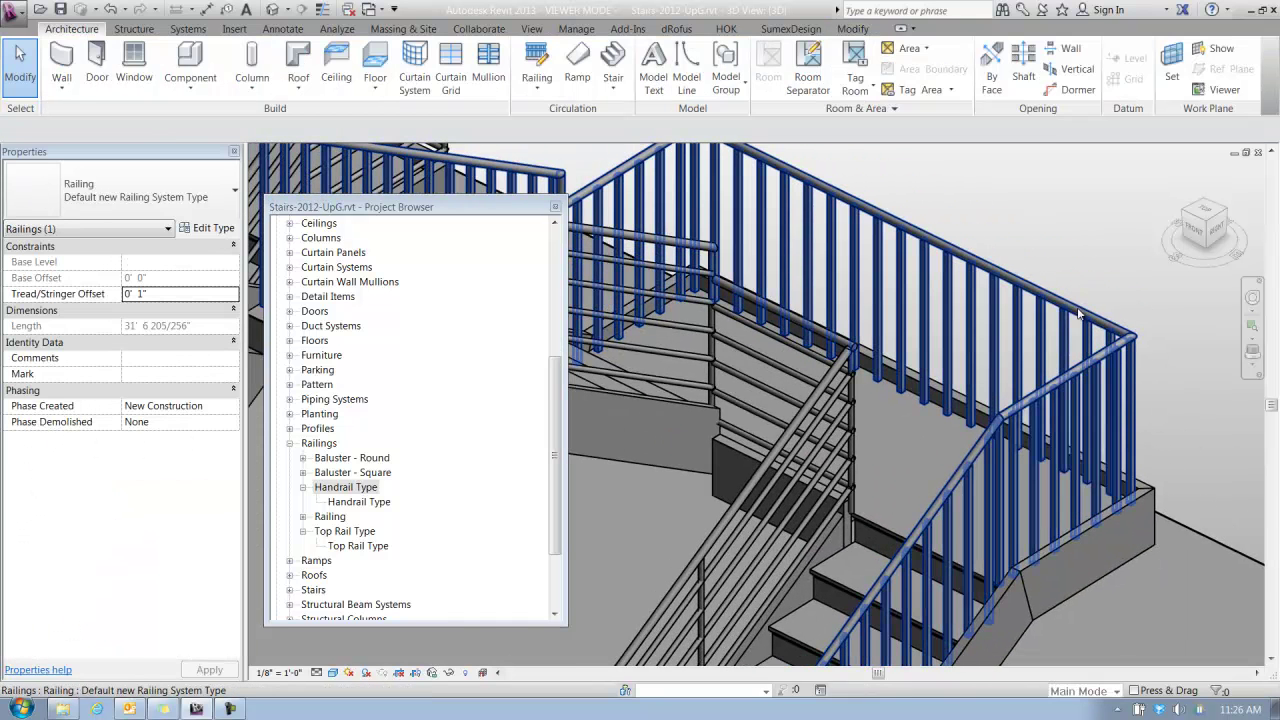
- Select the railing's top rail on its own, then reselect the whole default railing
key("Tab")
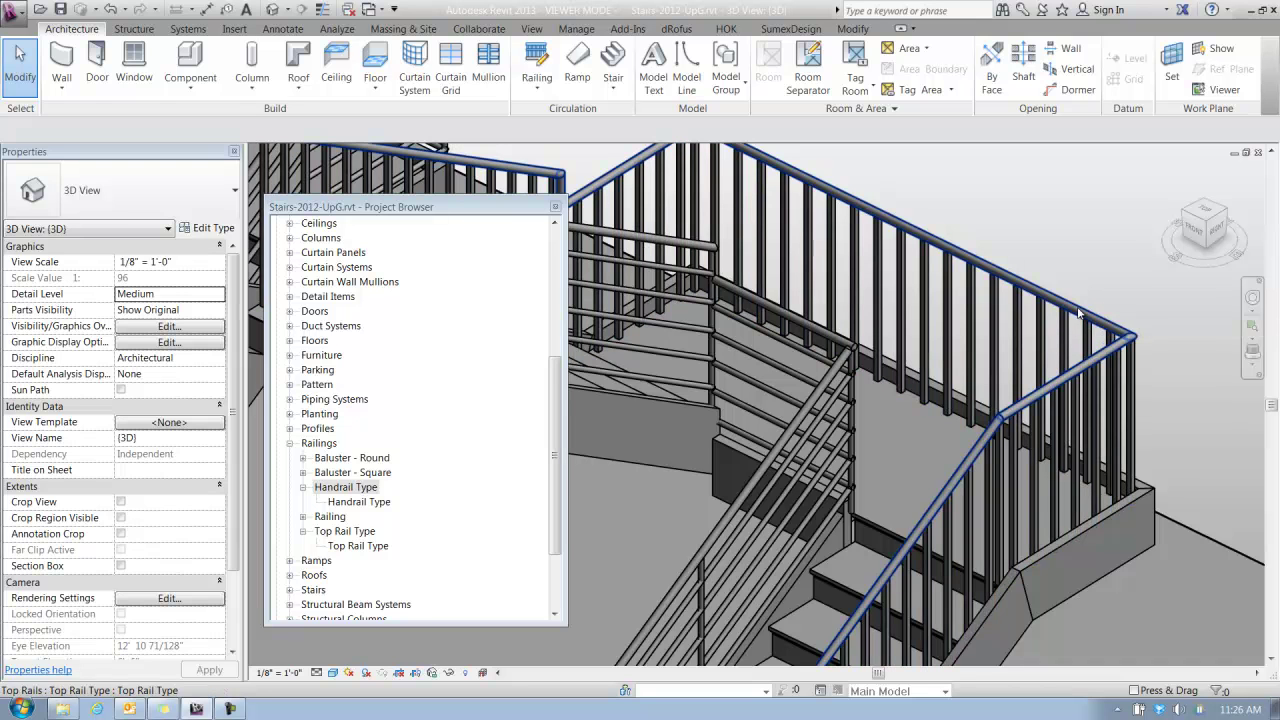
left_click(1080, 314)
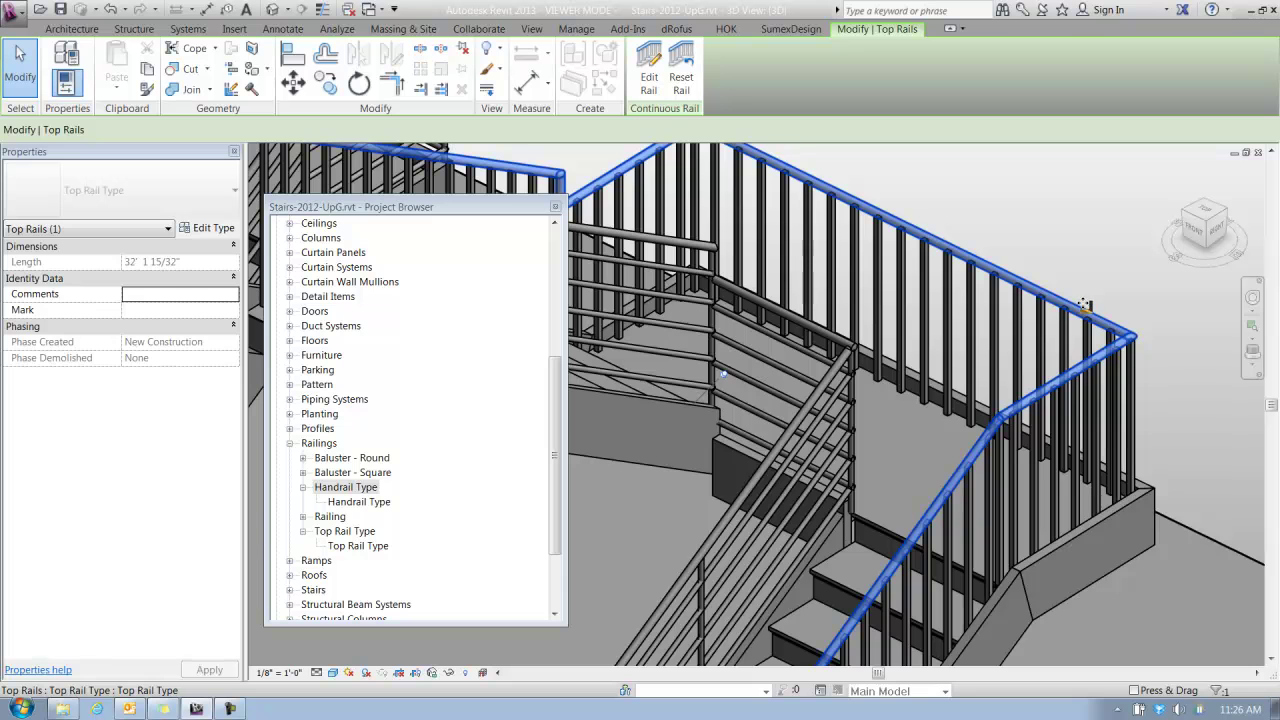
left_click(1070, 268)
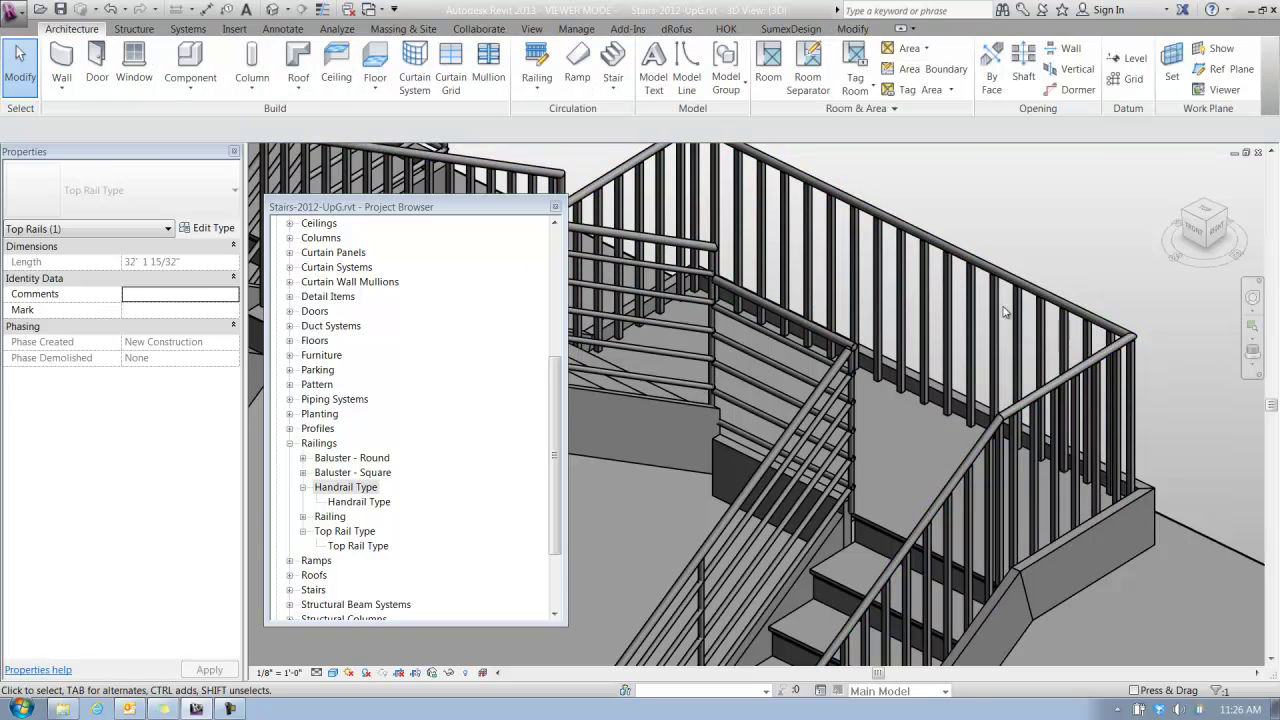
left_click(994, 316)
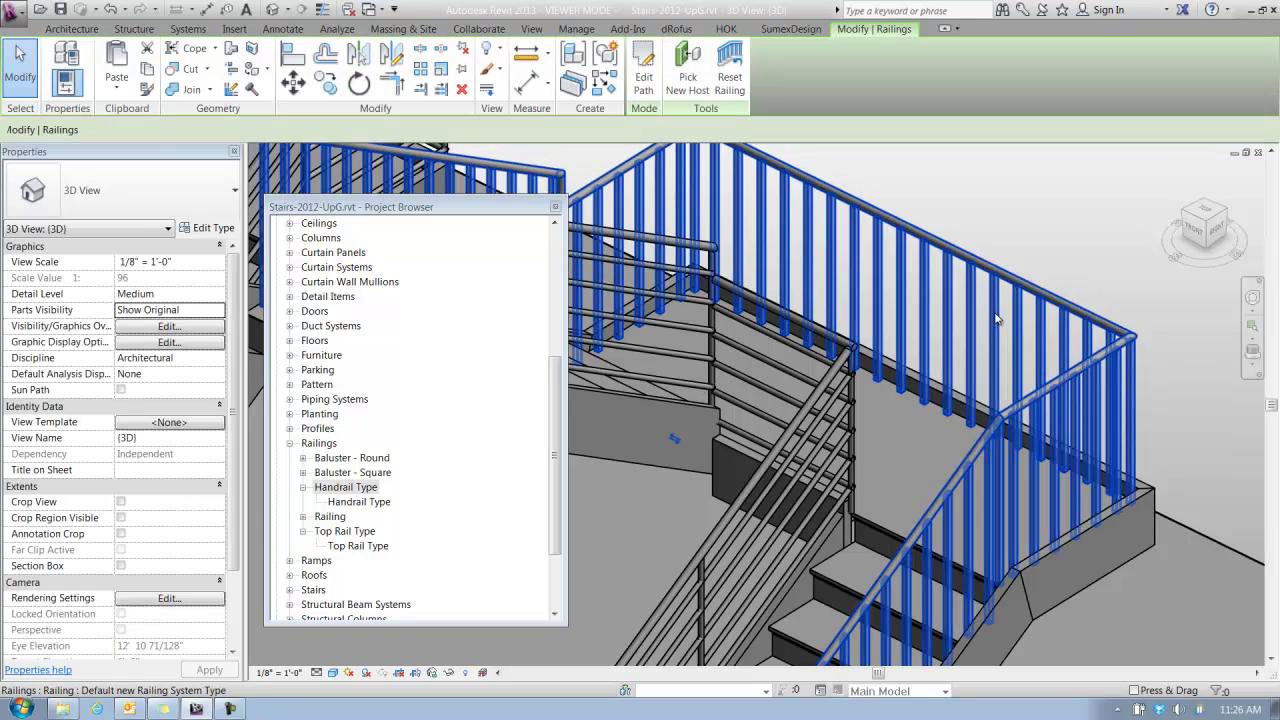
left_click(212, 228)
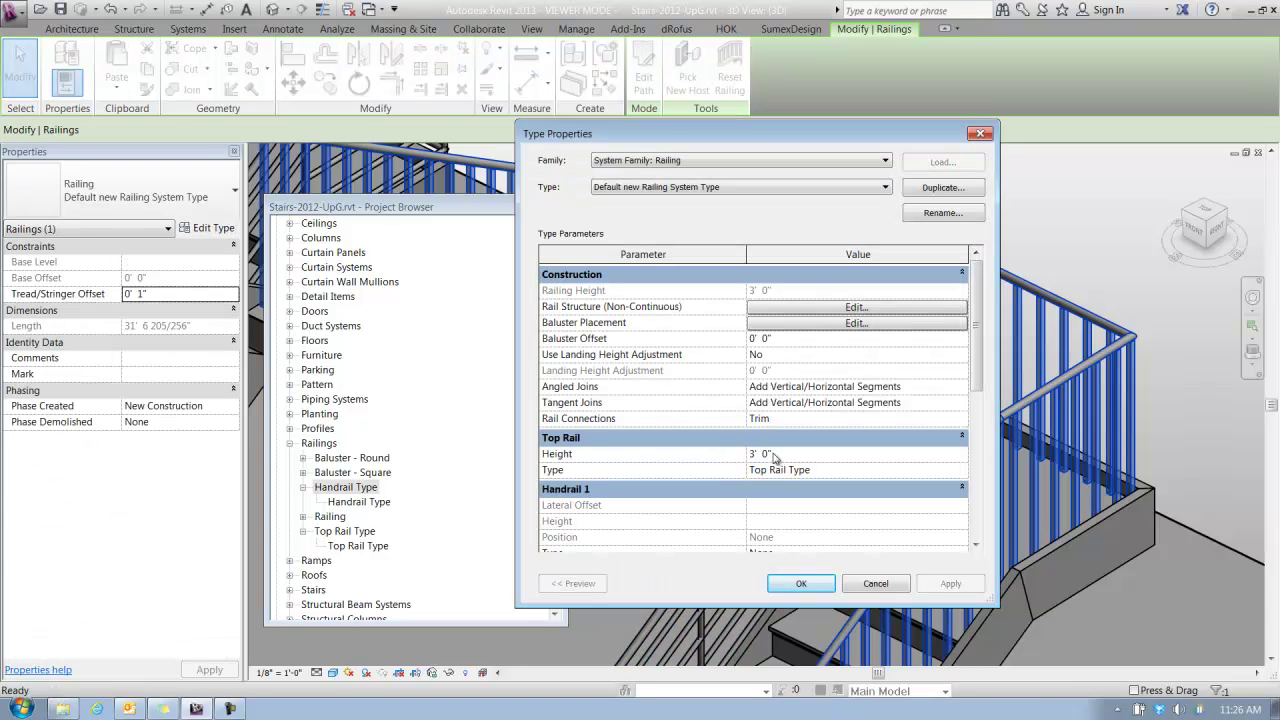
left_click(772, 476)
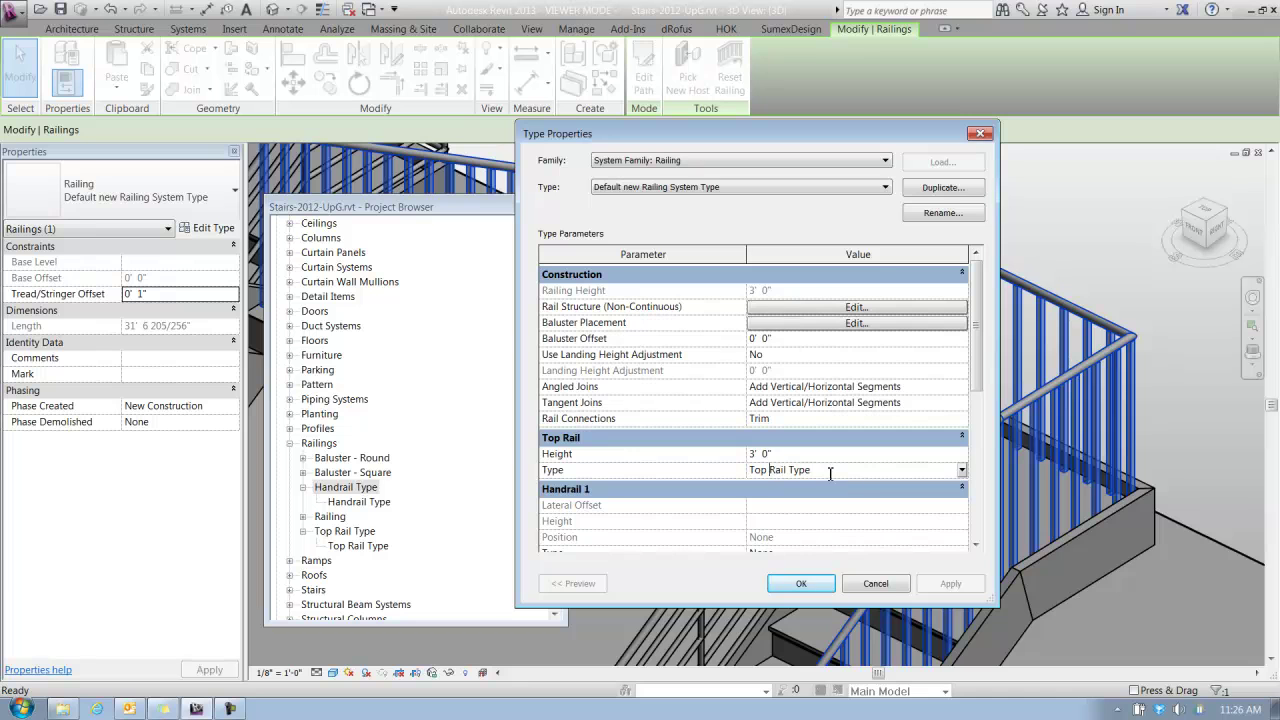
left_click(960, 476)
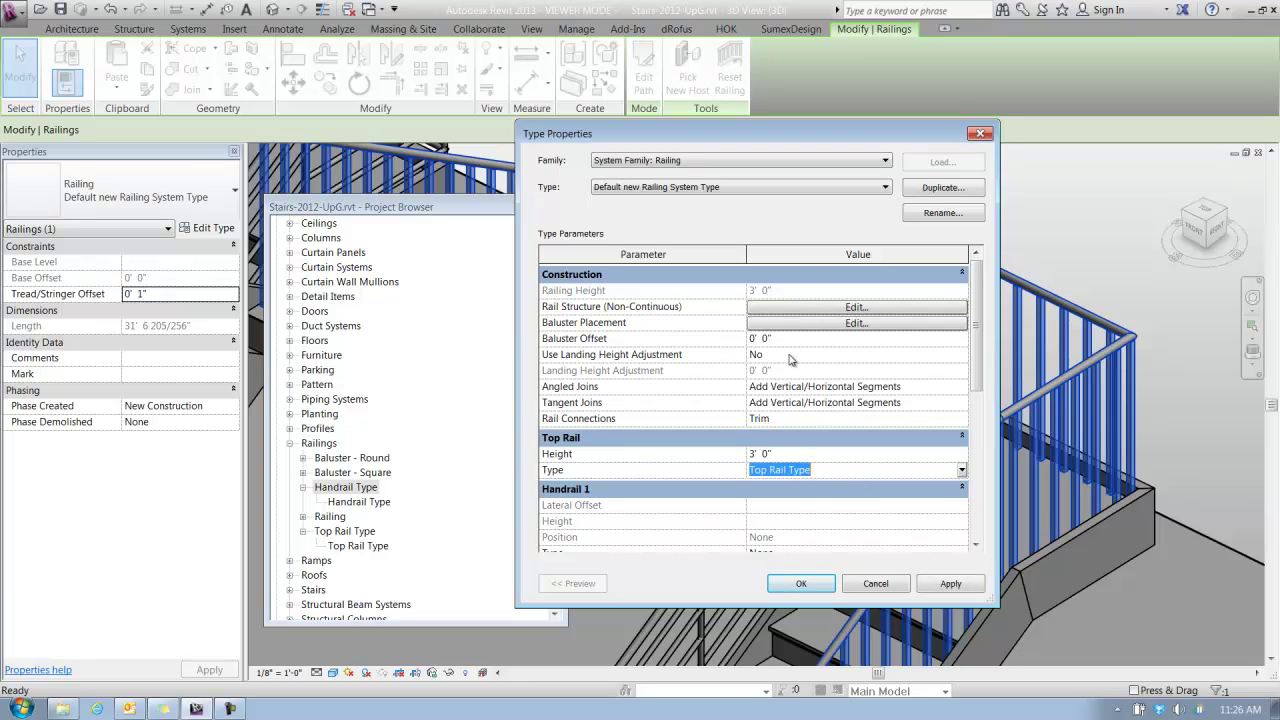
left_click(806, 308)
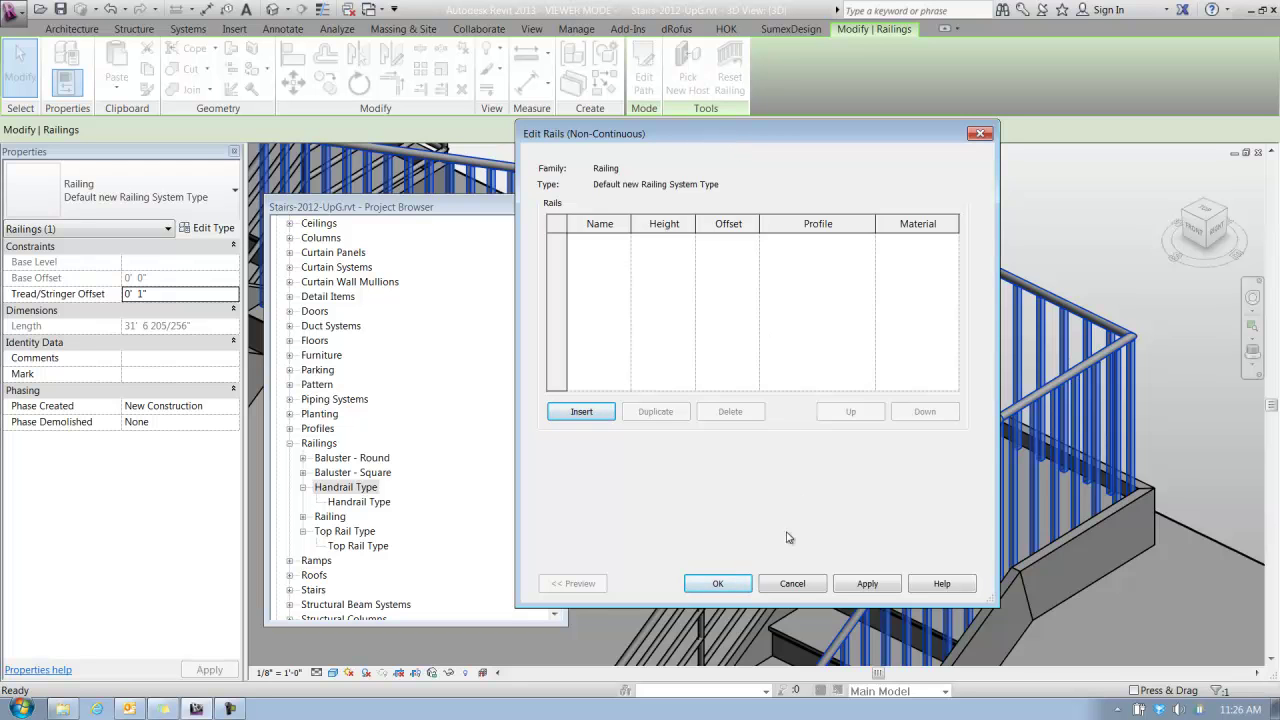
left_click(781, 591)
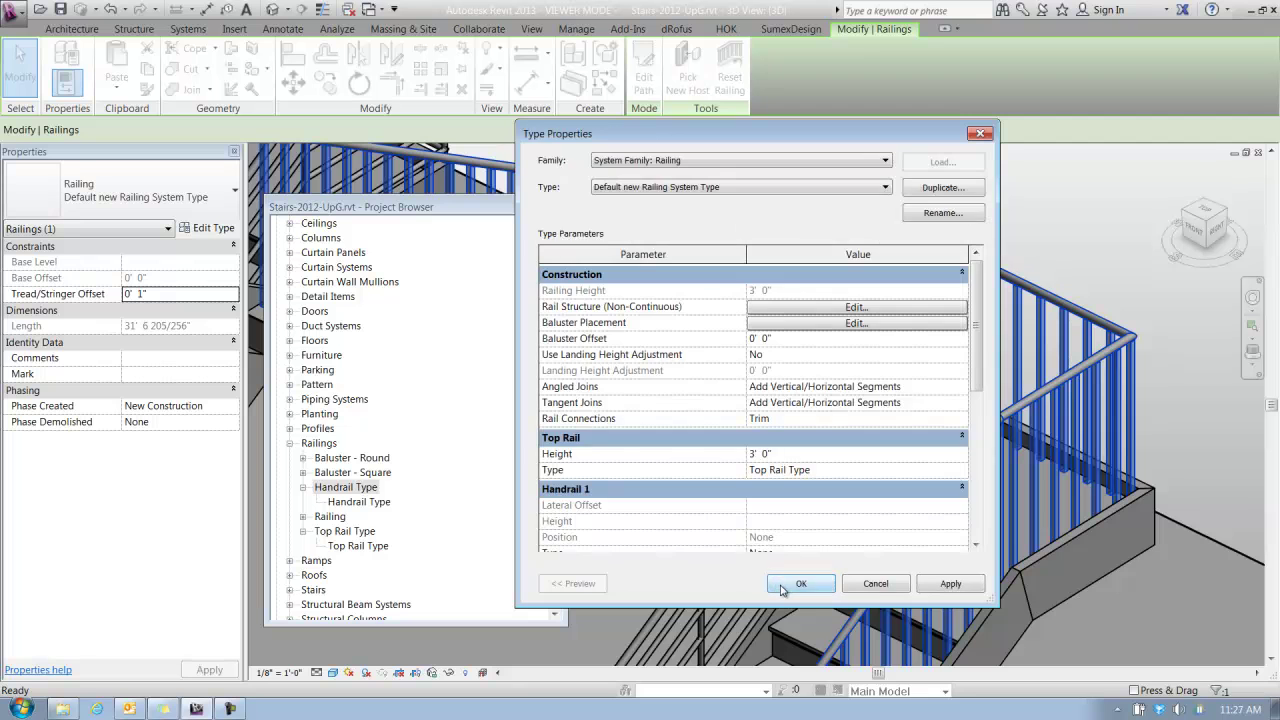
left_click(786, 588)
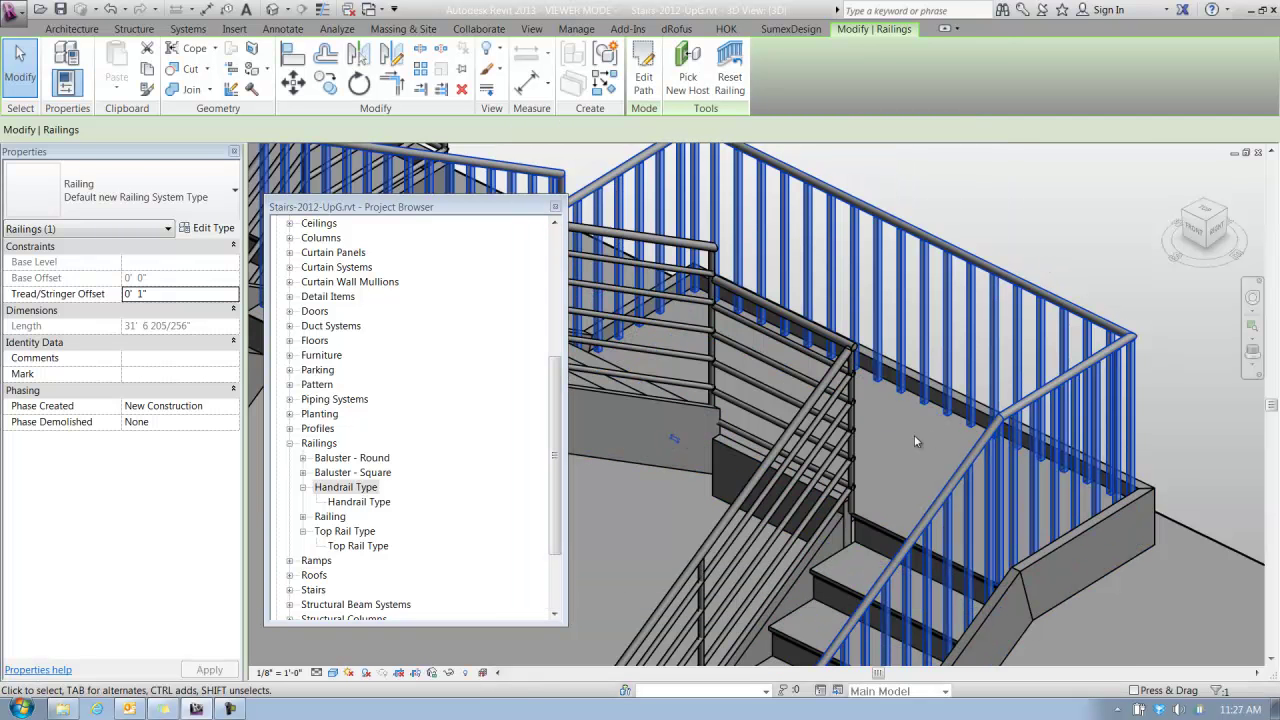
middle_click_drag(938, 410, 937, 427, "shift")
scroll(927, 441, "down", 3)
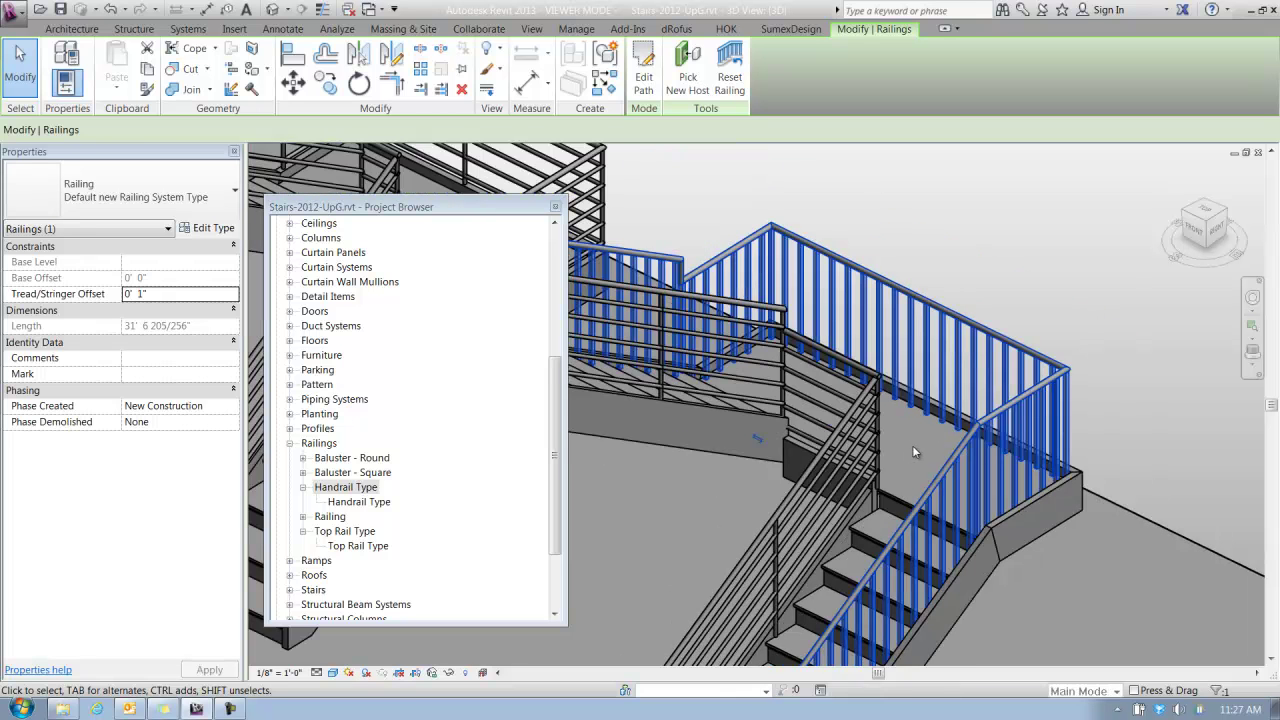
middle_click_drag(922, 458, 873, 419, "shift")
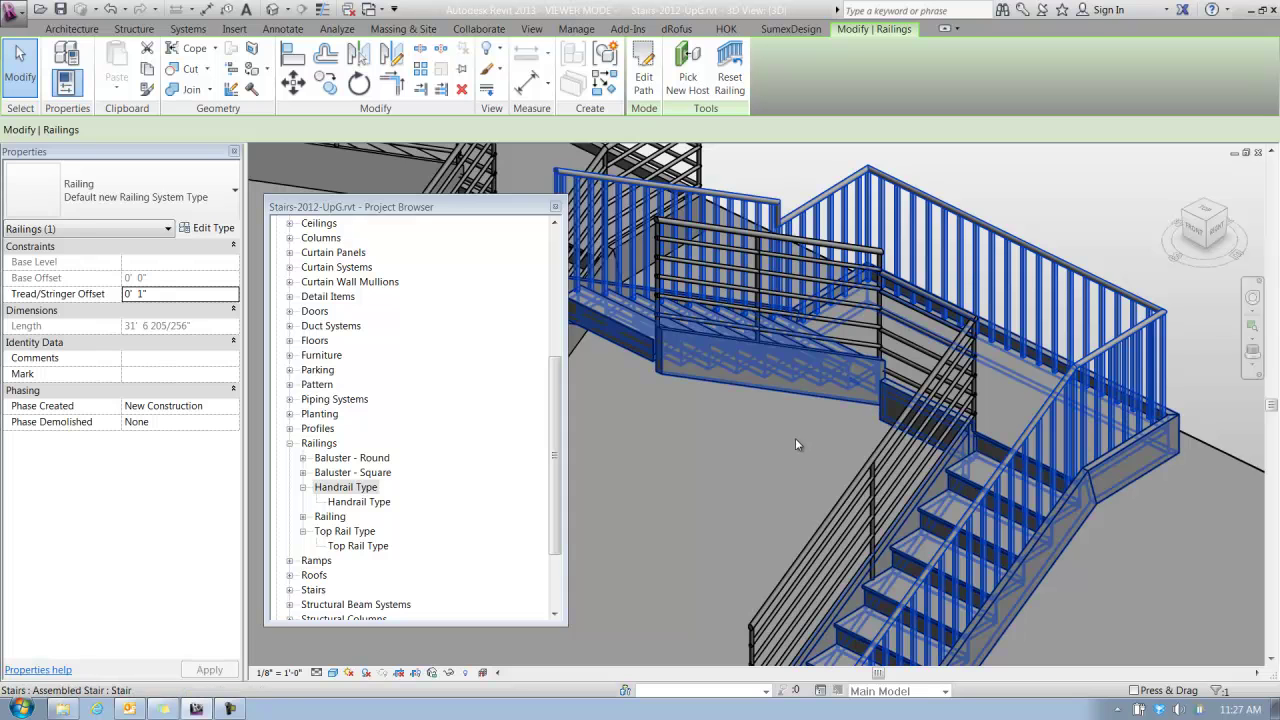